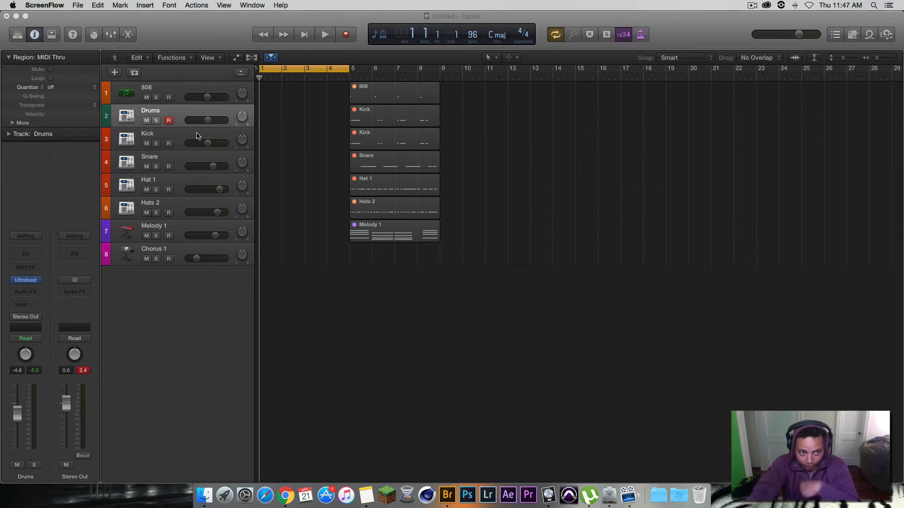
# Step: Open the Ultrabeat instrument on the Drums track to view its loaded samples, and close it again
pyautogui.click(194, 114)
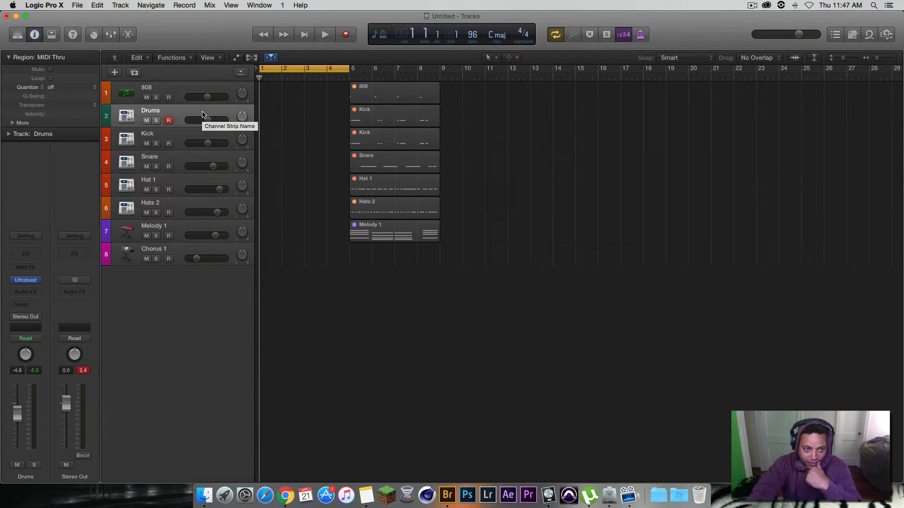
pyautogui.click(27, 281)
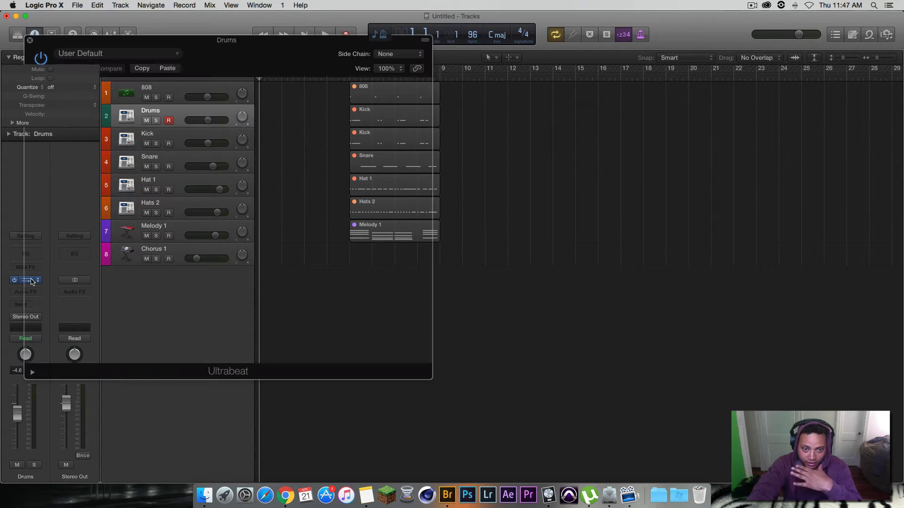
pyautogui.moveTo(281, 47); pyautogui.dragTo(624, 104)
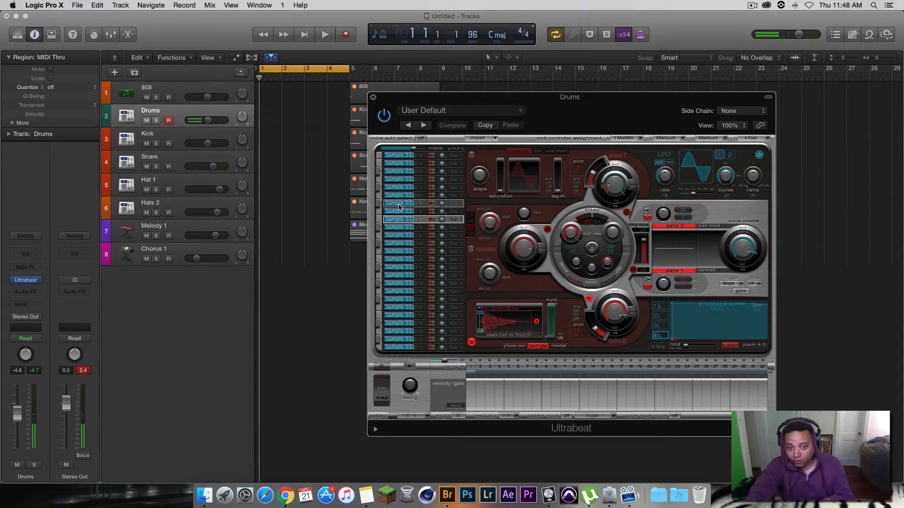
pyautogui.click(374, 98)
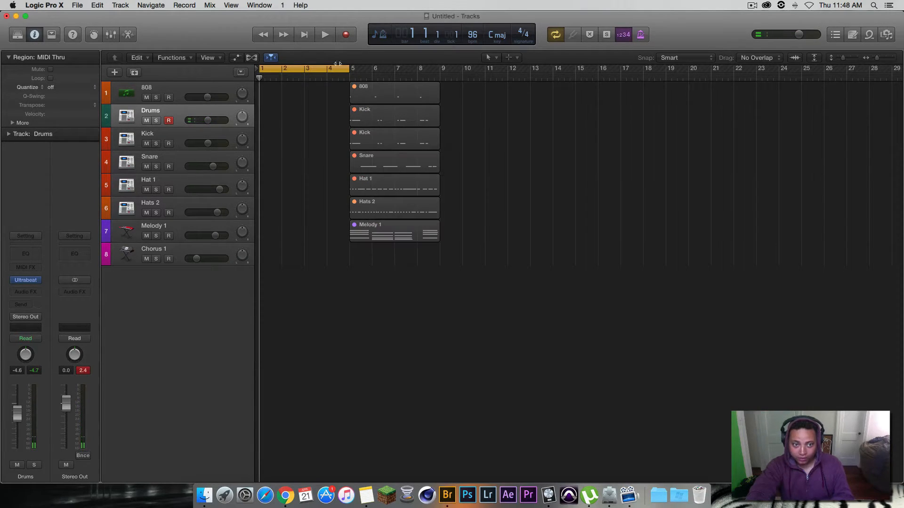
# Step: Record a drum pattern over bars 1 to 4 on the Drums track and quantize it to 1/16 Note
pyautogui.click(345, 36)
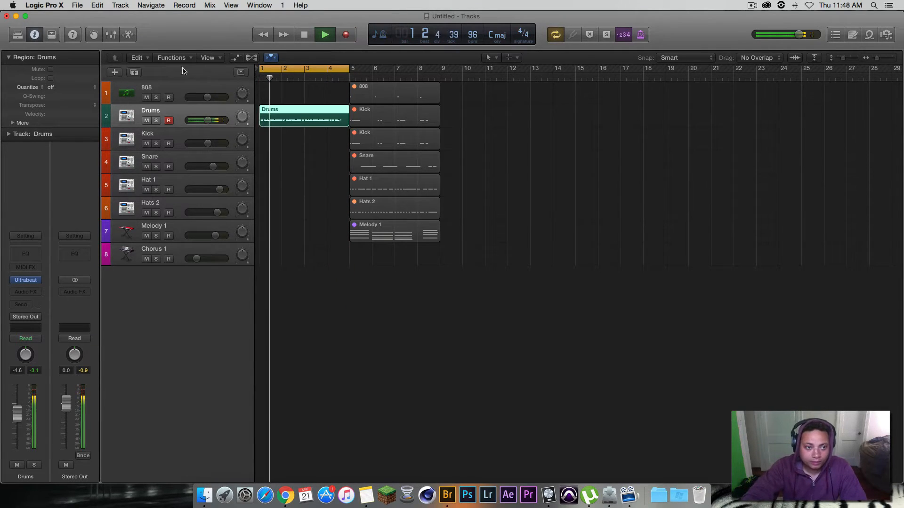
pyautogui.press('space')
pyautogui.click(59, 87)
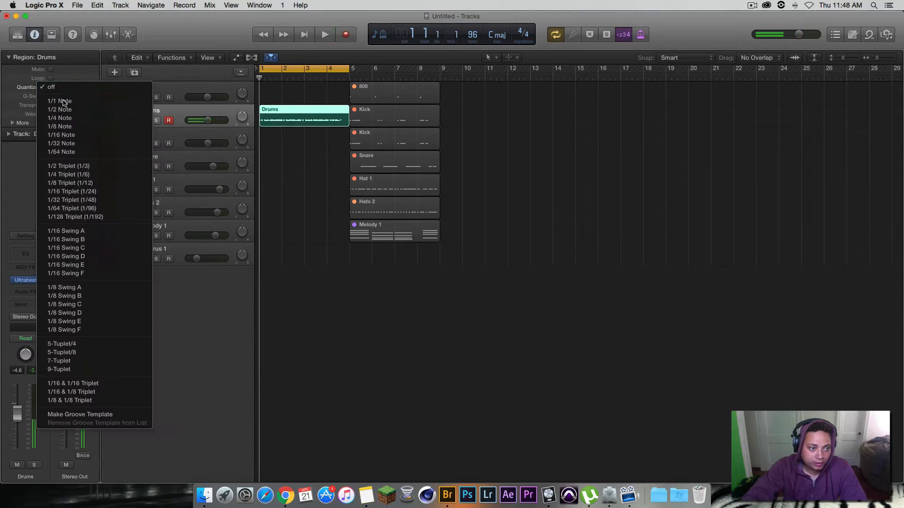
pyautogui.click(66, 136)
# Step: Play back the recorded drum take and delete its region
pyautogui.click(324, 36)
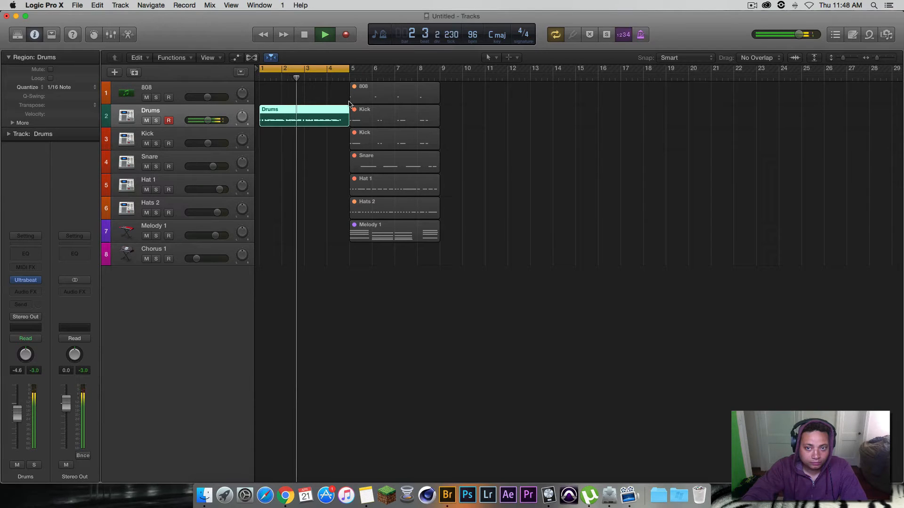
pyautogui.click(306, 35)
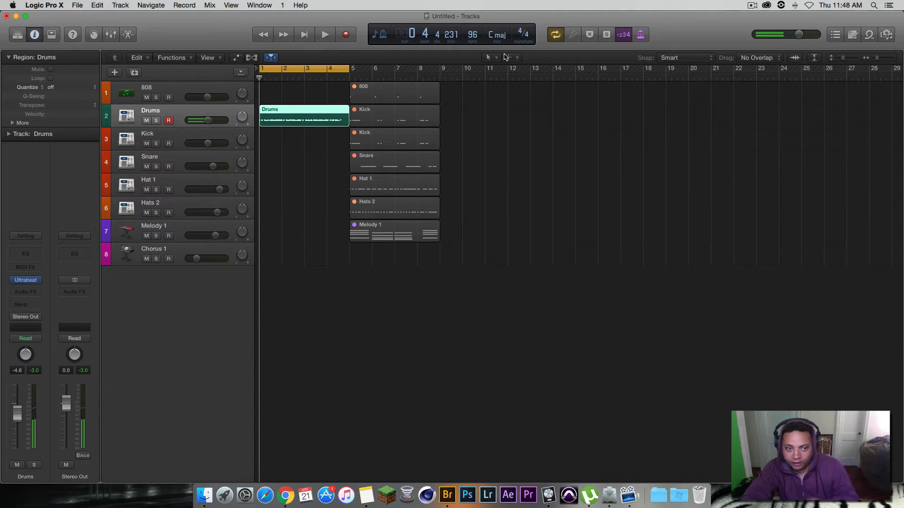
pyautogui.press('Delete')
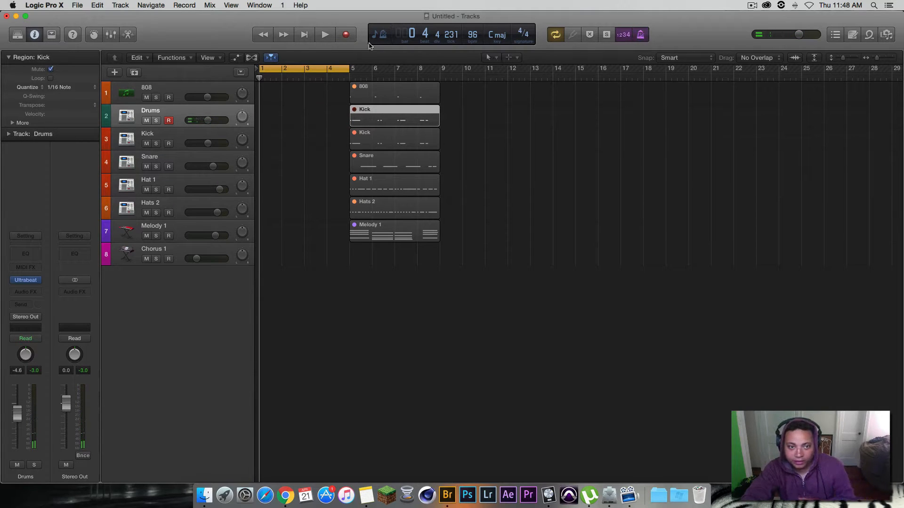
# Step: Record a new drum take over bars 1 to 4 on the Drums track and quantize the region to 1/16 Note
pyautogui.click(347, 35)
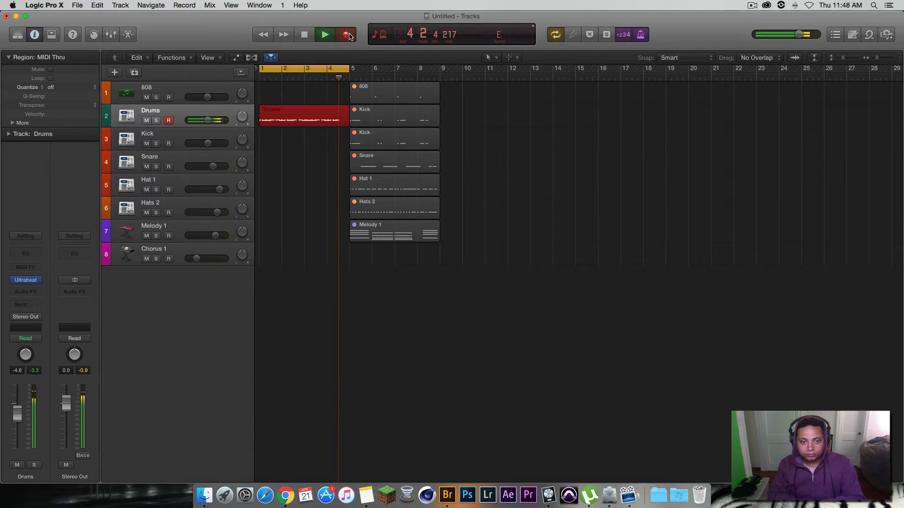
pyautogui.click(347, 35)
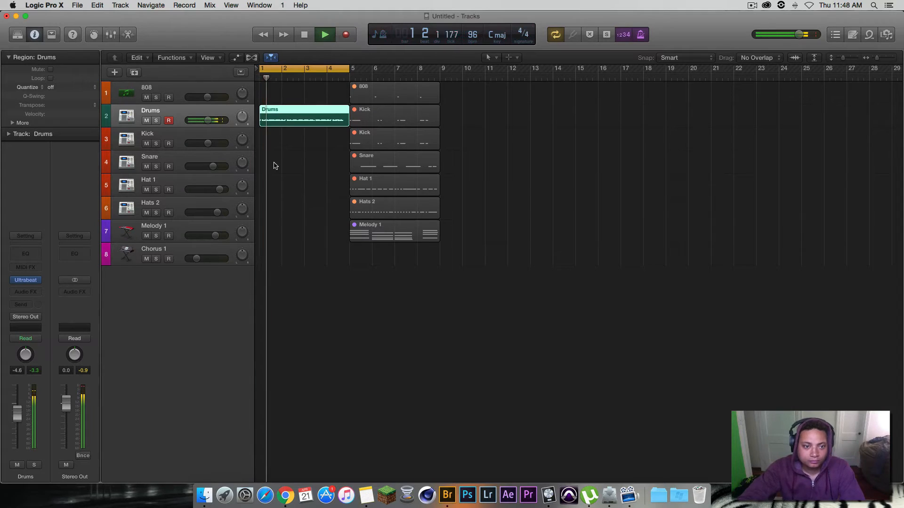
pyautogui.click(304, 34)
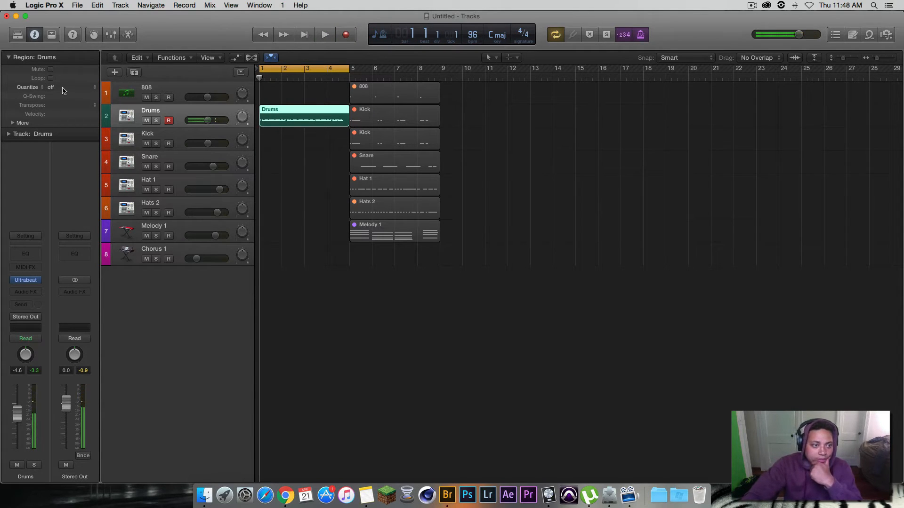
pyautogui.click(65, 88)
pyautogui.click(63, 136)
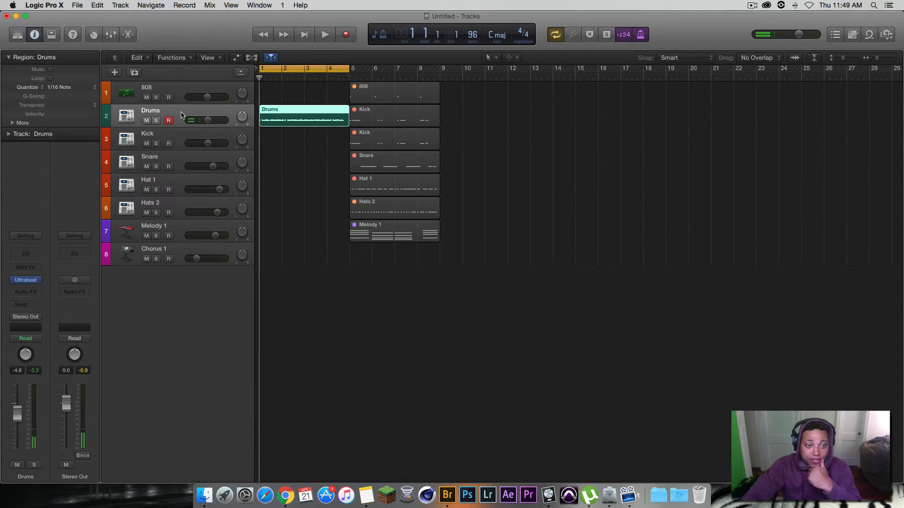
# Step: Duplicate the Drums track with its regions twice directly below it, and mute the original and the first copy
pyautogui.press('super+Right')
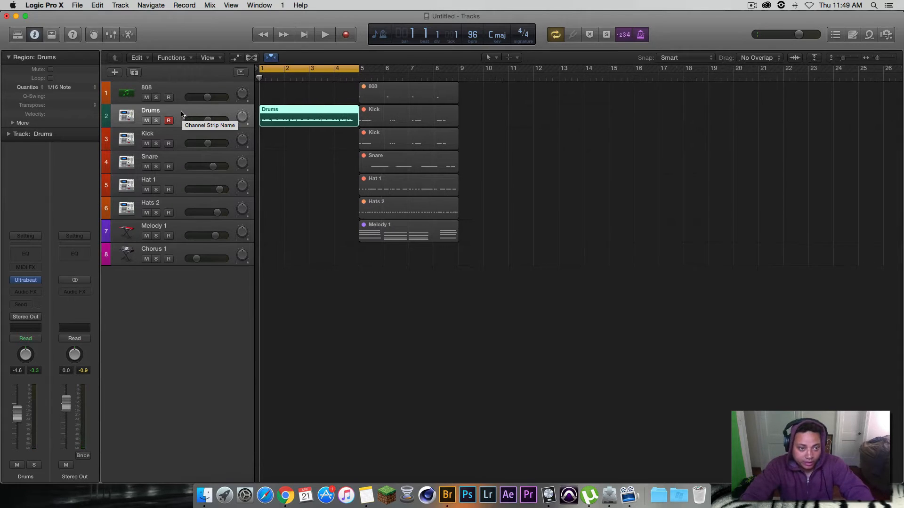
pyautogui.moveTo(182, 116); pyautogui.dragTo(183, 139)
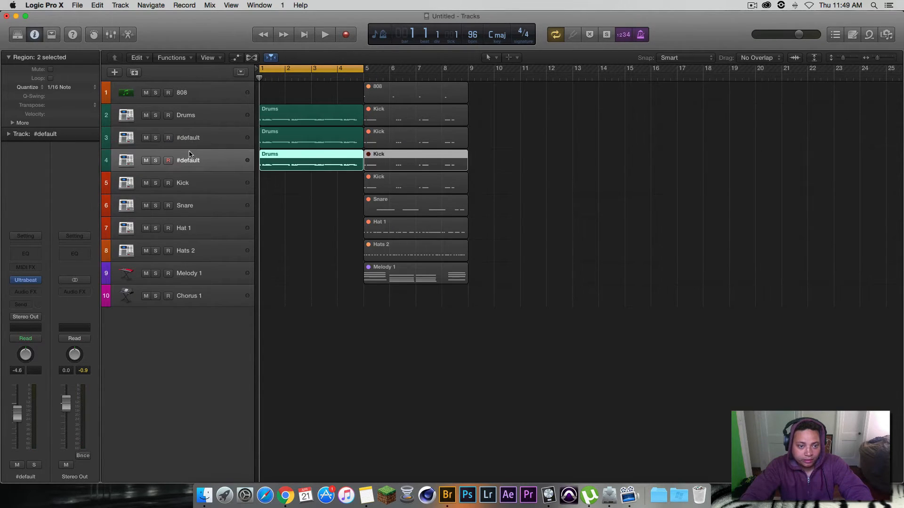
pyautogui.click(220, 117)
pyautogui.click(214, 137)
pyautogui.click(214, 163)
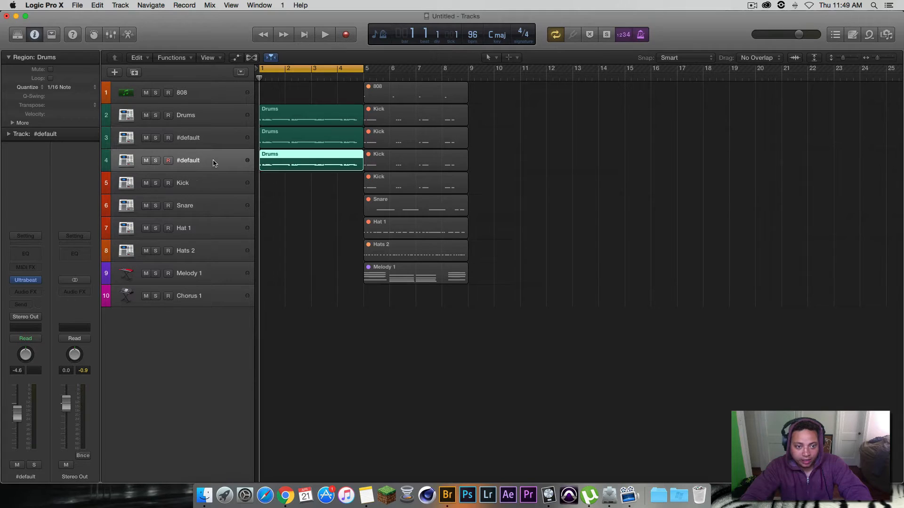
pyautogui.click(145, 139)
pyautogui.click(147, 115)
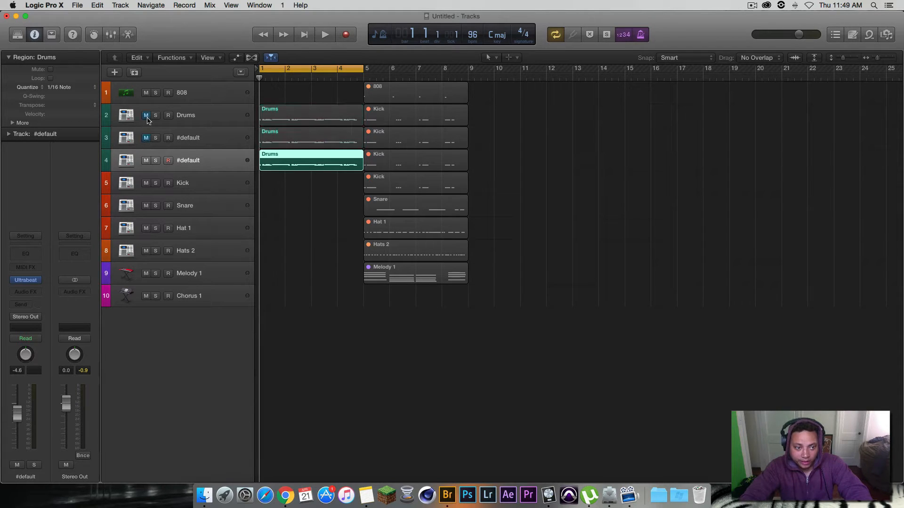
# Step: In the piano roll, audition each drum sound in track 4's Drums region and delete the kick and snare notes, keeping only the hi-hats
pyautogui.doubleClick(282, 166)
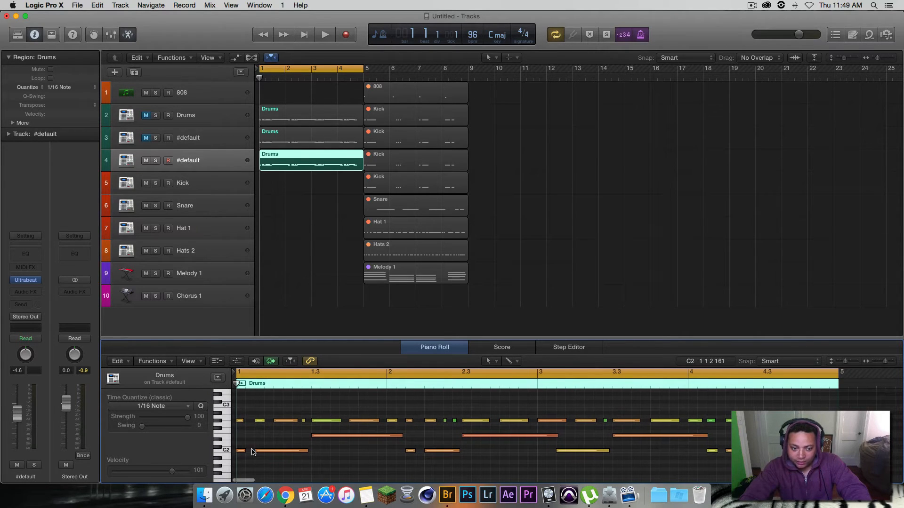
pyautogui.click(228, 453)
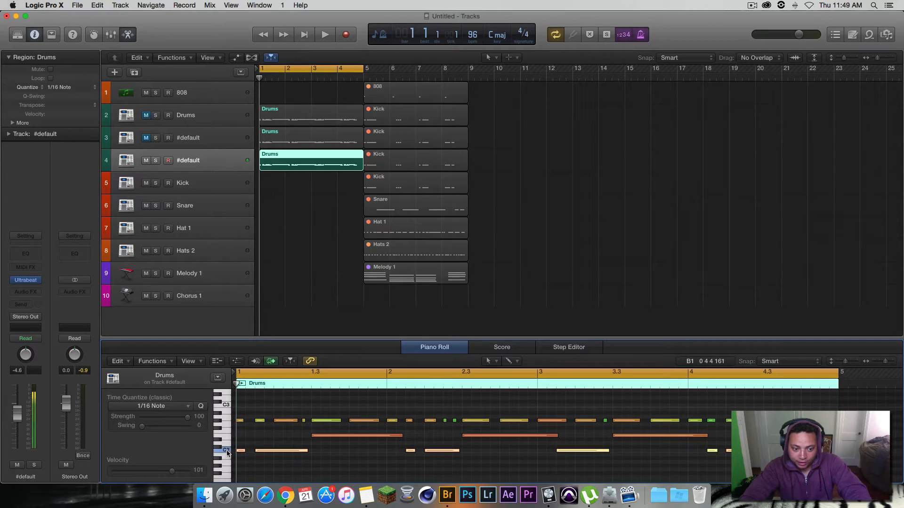
pyautogui.click(227, 437)
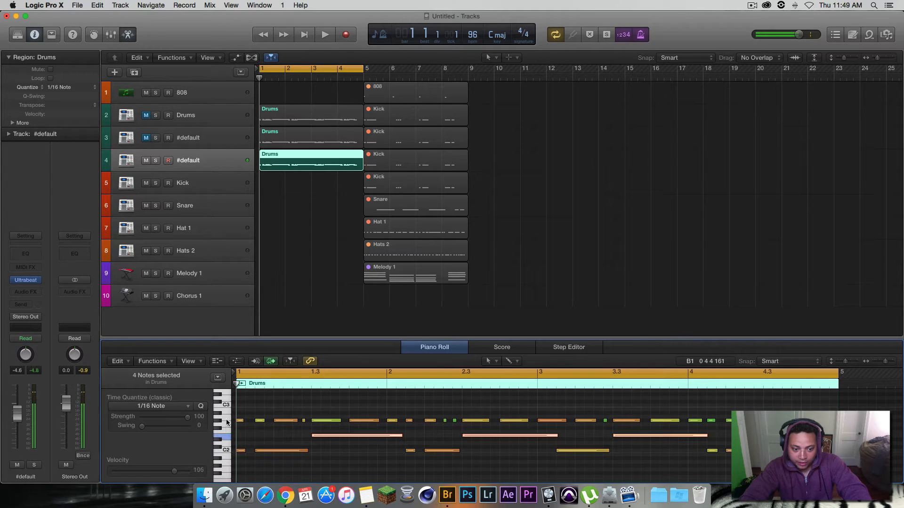
pyautogui.click(221, 422)
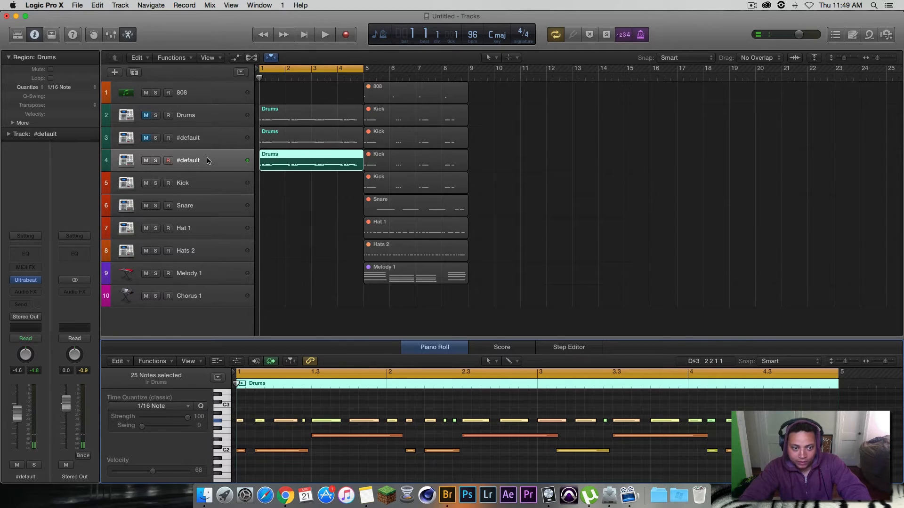
pyautogui.moveTo(734, 467); pyautogui.dragTo(248, 430)
pyautogui.press('Delete')
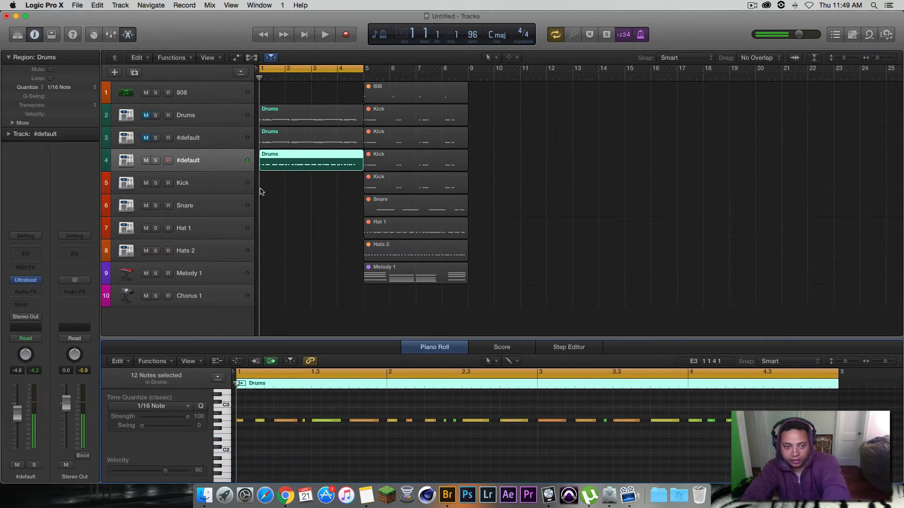
# Step: Delete the kick and hi-hat notes from track 3's Drums region, keeping only the snare notes
pyautogui.click(293, 143)
pyautogui.moveTo(734, 468); pyautogui.dragTo(252, 440)
pyautogui.press('Delete')
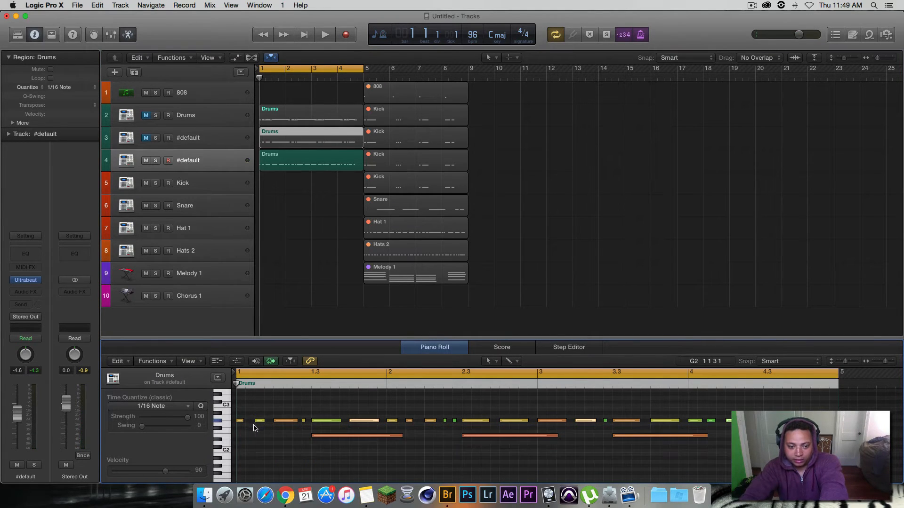
pyautogui.moveTo(241, 408); pyautogui.dragTo(810, 426)
pyautogui.press('Delete')
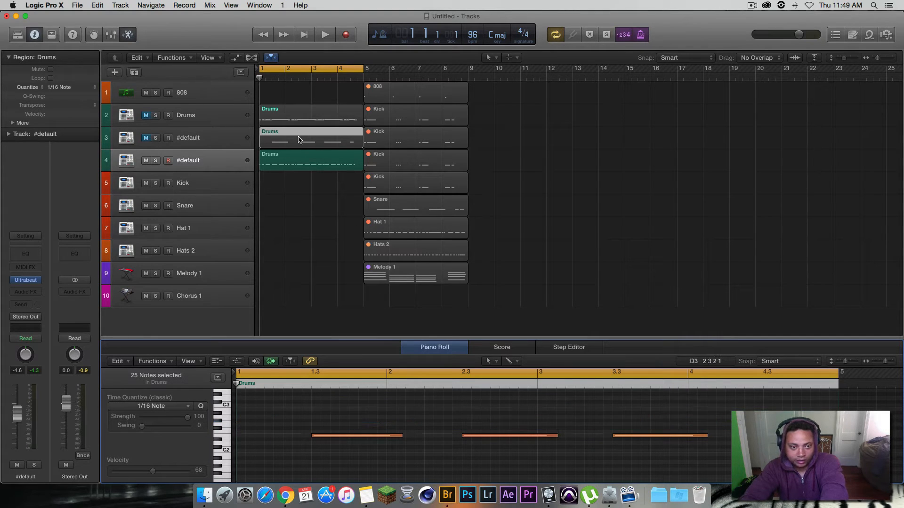
# Step: Delete the snare and hi-hat notes from track 2's Drums region, keeping only the C2 kick notes
pyautogui.click(302, 120)
pyautogui.moveTo(753, 443); pyautogui.dragTo(114, 416)
pyautogui.press('Delete')
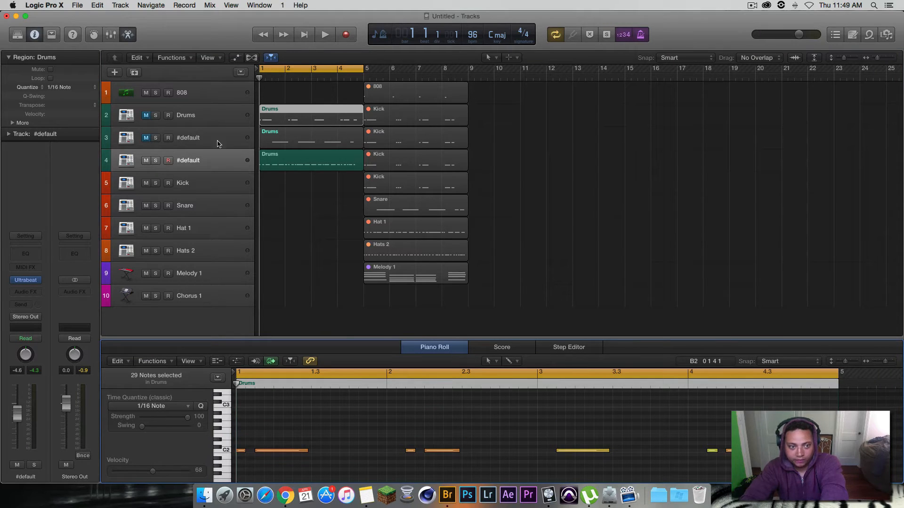
# Step: Unmute tracks 2 and 3 and play back the split drum parts, briefly muting the copied tracks to compare them
pyautogui.click(145, 138)
pyautogui.click(146, 115)
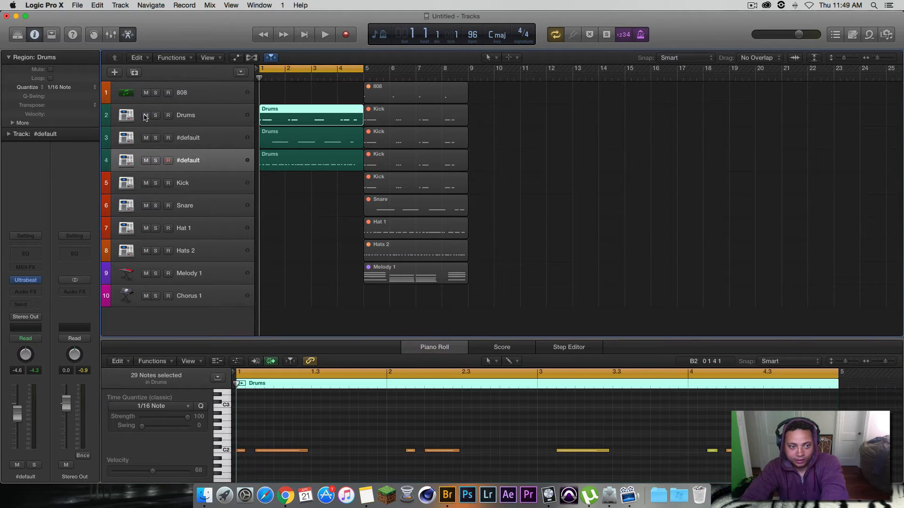
pyautogui.click(325, 34)
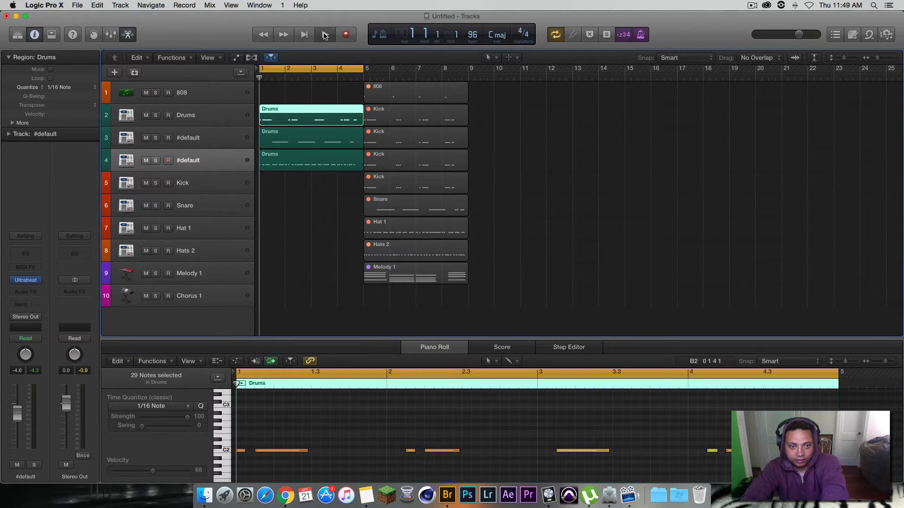
pyautogui.click(146, 137)
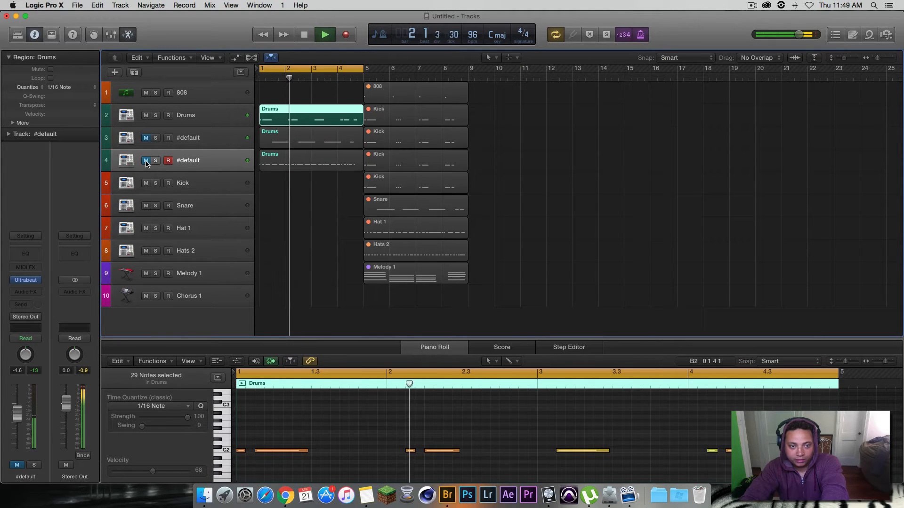
pyautogui.click(146, 137)
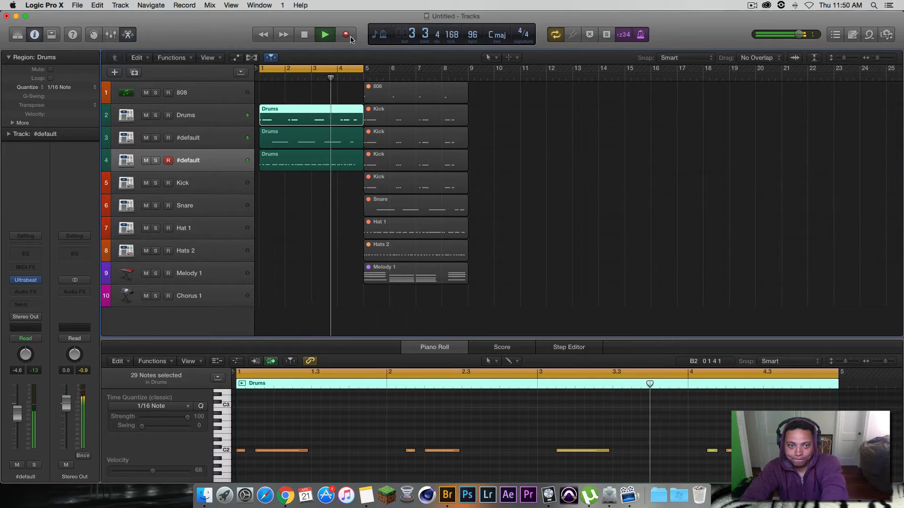
pyautogui.click(310, 35)
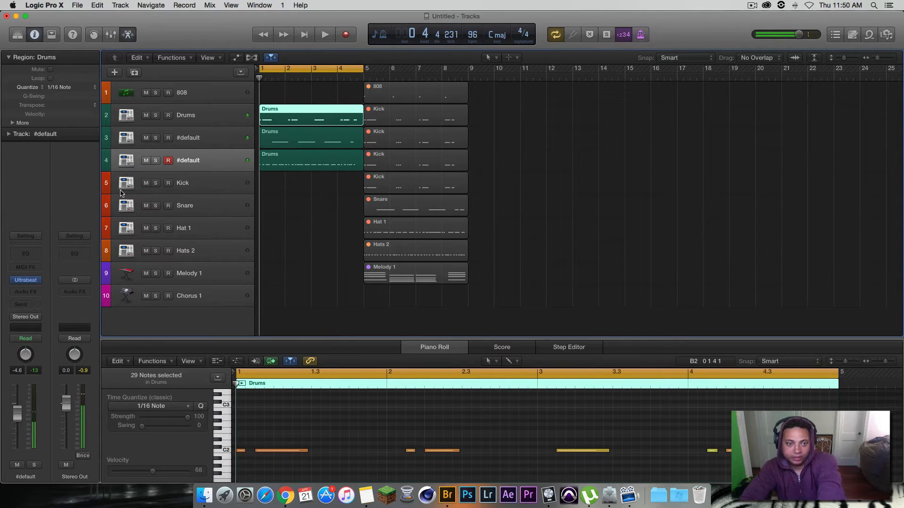
# Step: Delete the three Drums regions and remove tracks 2 to 4 together with their remaining Kick regions
pyautogui.keyDown('shift'); pyautogui.click(193, 113); pyautogui.keyUp('shift')
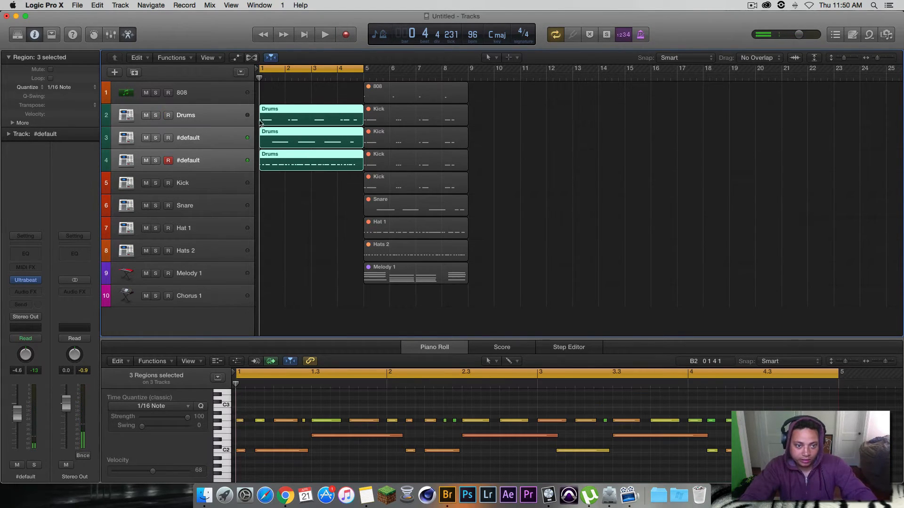
pyautogui.press('Delete')
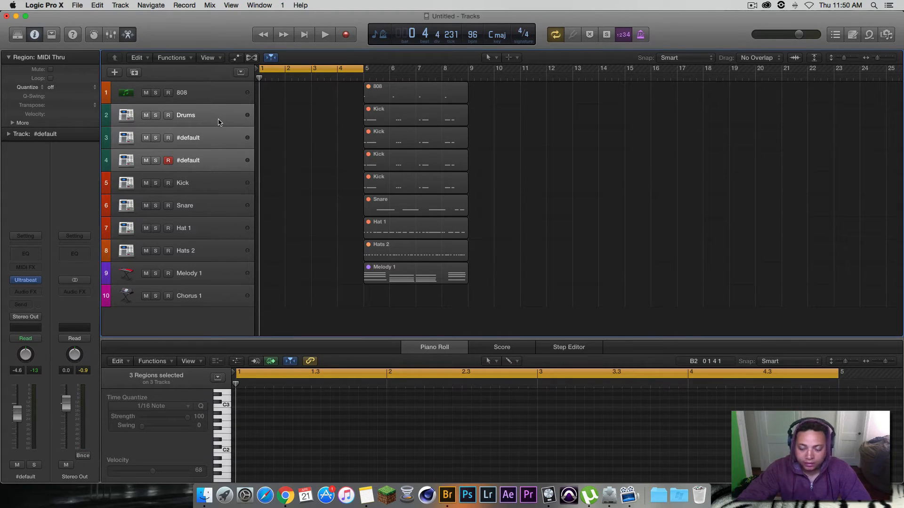
pyautogui.press('super+BackSpace')
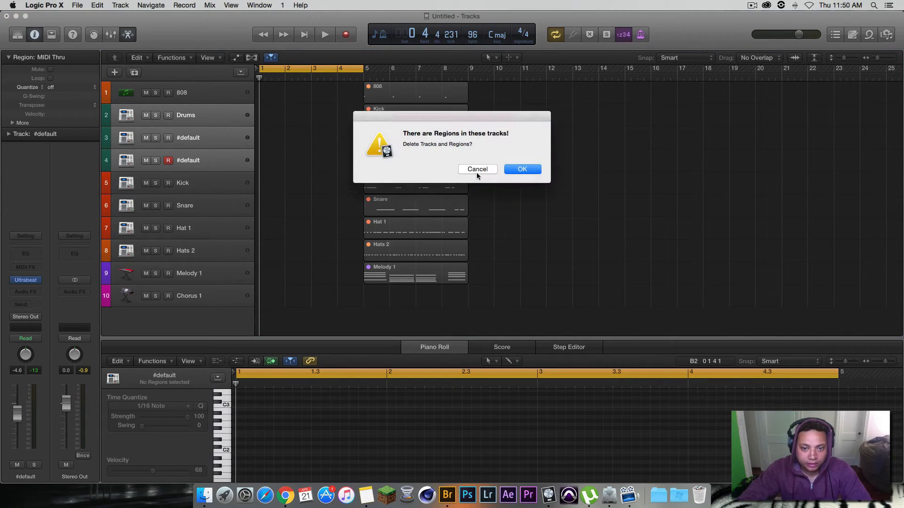
pyautogui.click(480, 170)
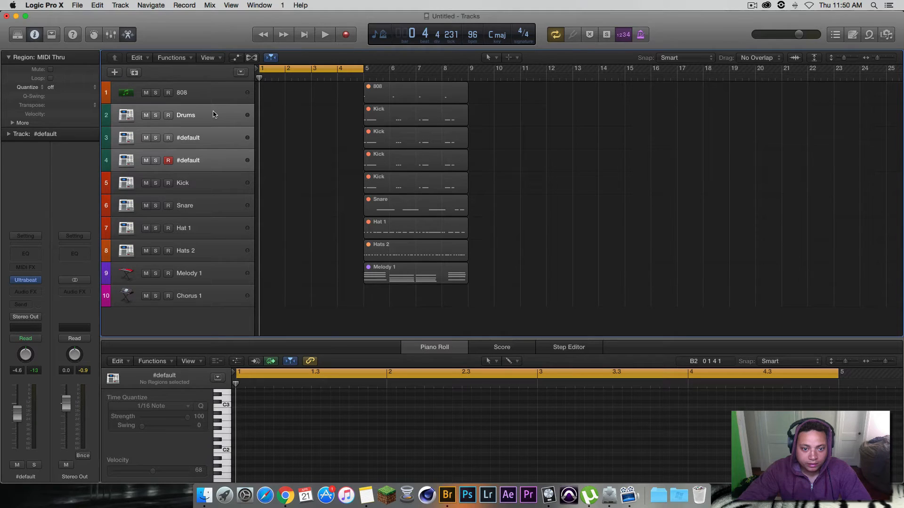
pyautogui.press('super+BackSpace')
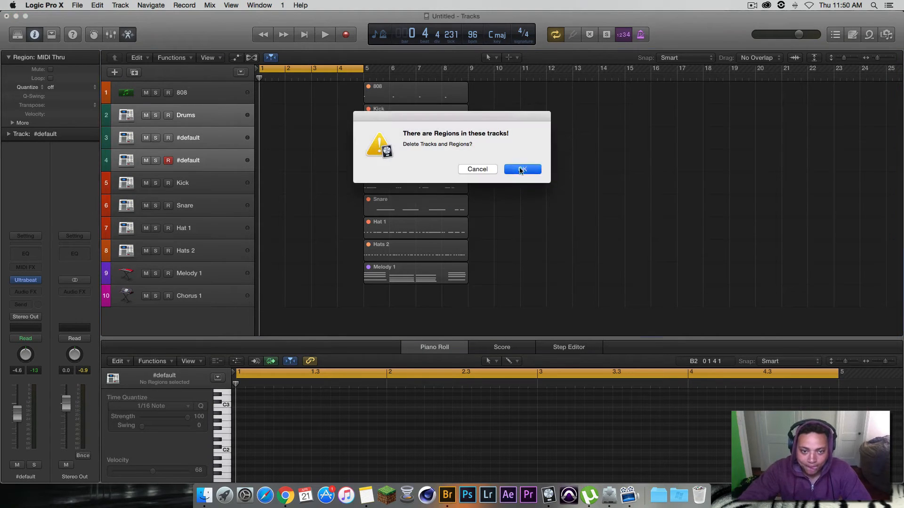
pyautogui.click(521, 170)
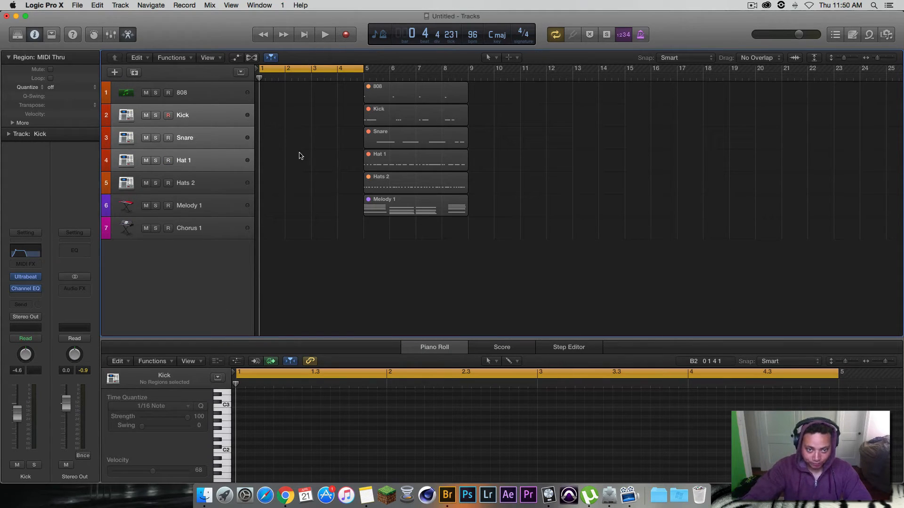
# Step: Copy the Kick, Snare and Hat 1 regions from bar 5 to bar 1 on their own tracks
pyautogui.click(217, 140)
pyautogui.click(216, 160)
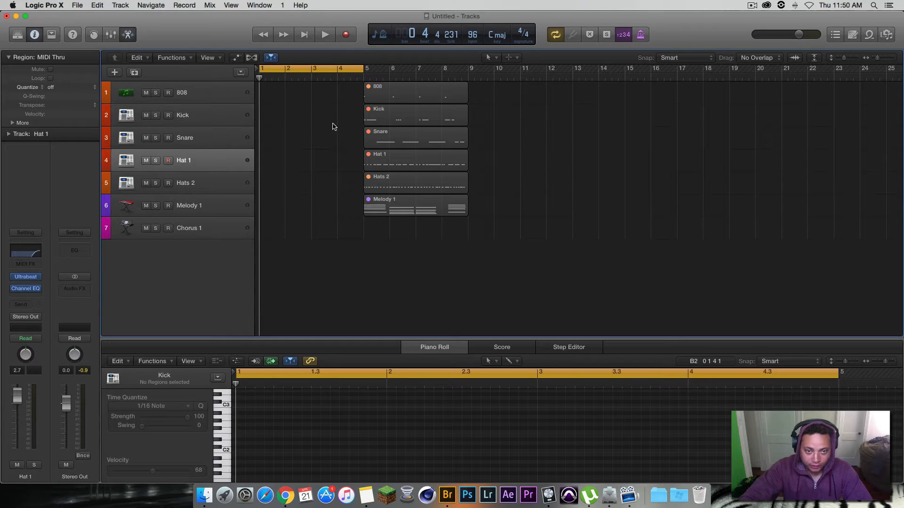
pyautogui.moveTo(341, 107); pyautogui.dragTo(457, 169)
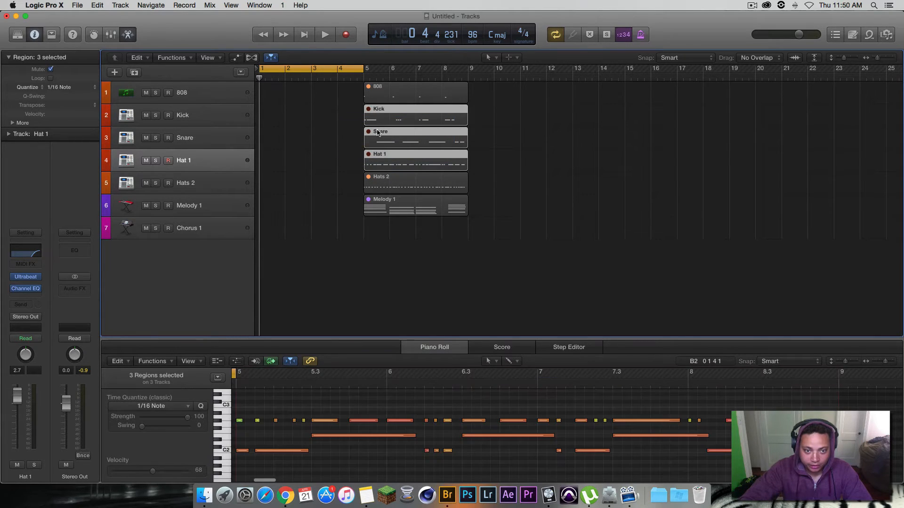
pyautogui.moveTo(385, 113); pyautogui.dragTo(281, 117)
pyautogui.click(197, 117)
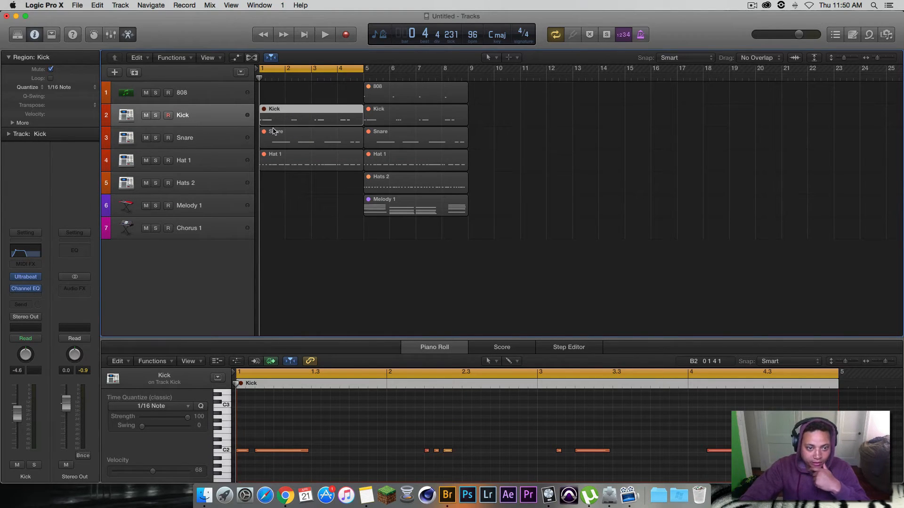
# Step: Unmute the copied Kick, Snare and Hat 1 regions at bar 1 and start playback
pyautogui.moveTo(285, 177); pyautogui.dragTo(294, 111)
pyautogui.rightClick(293, 108)
pyautogui.click(306, 116)
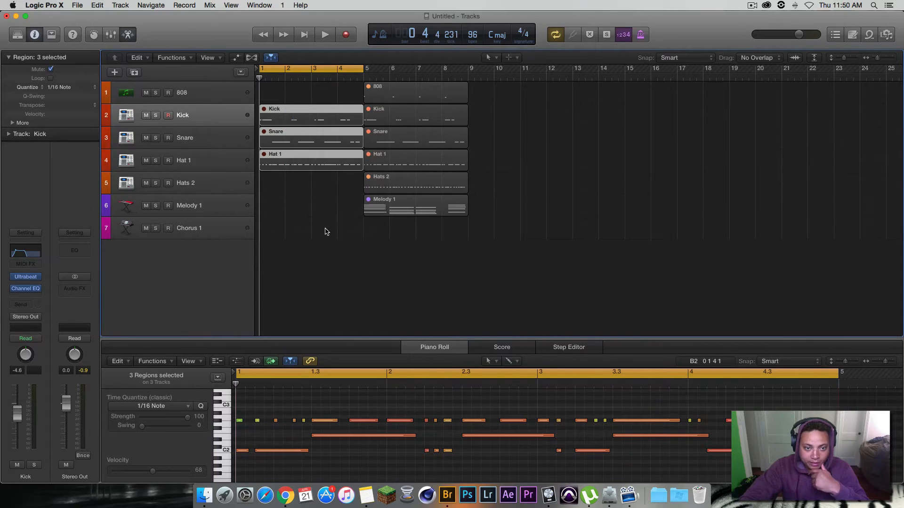
pyautogui.hotkey('ctrl', 'm')
pyautogui.click(324, 35)
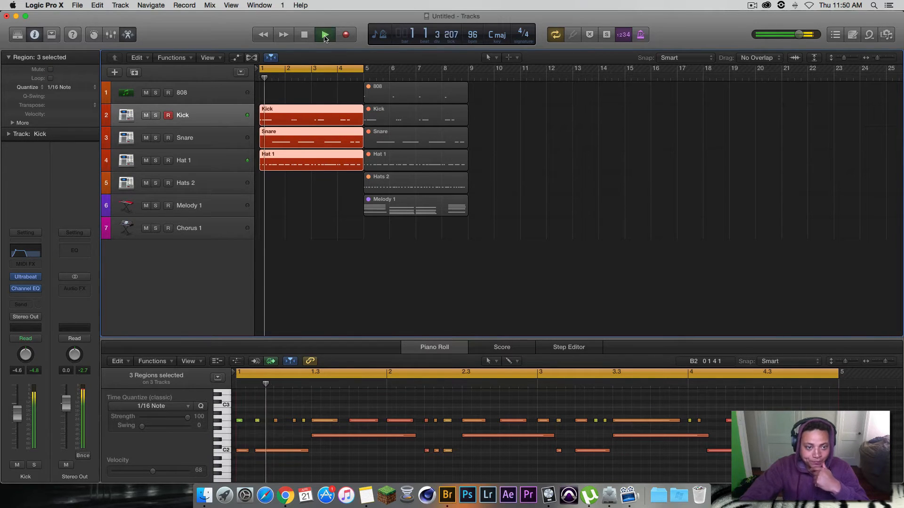
# Step: During playback, review the Snare and Hat 1 channel effects, inspect Hat 1's Channel EQ curve, and stop playback
pyautogui.click(203, 141)
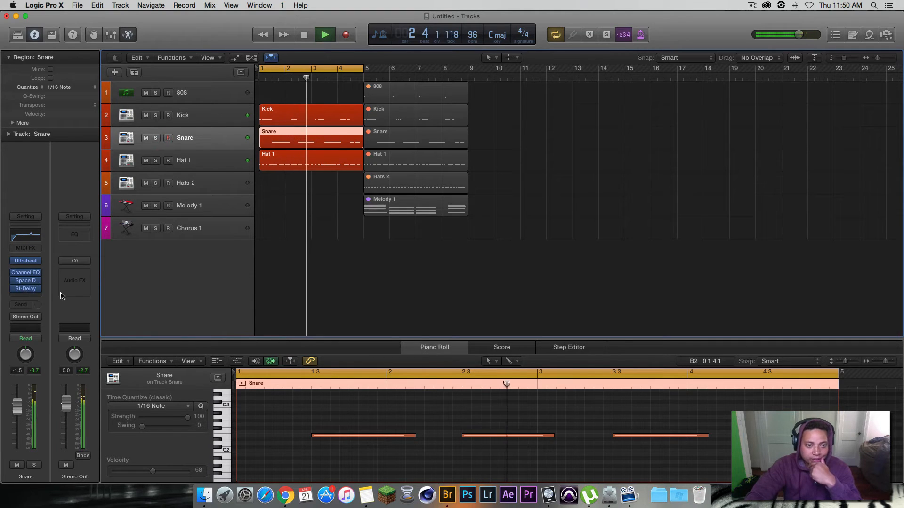
pyautogui.click(208, 165)
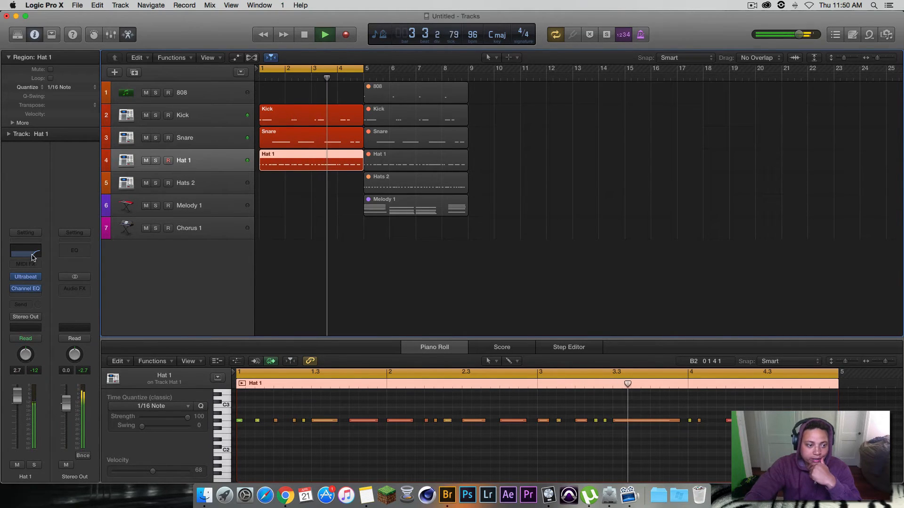
pyautogui.click(26, 253)
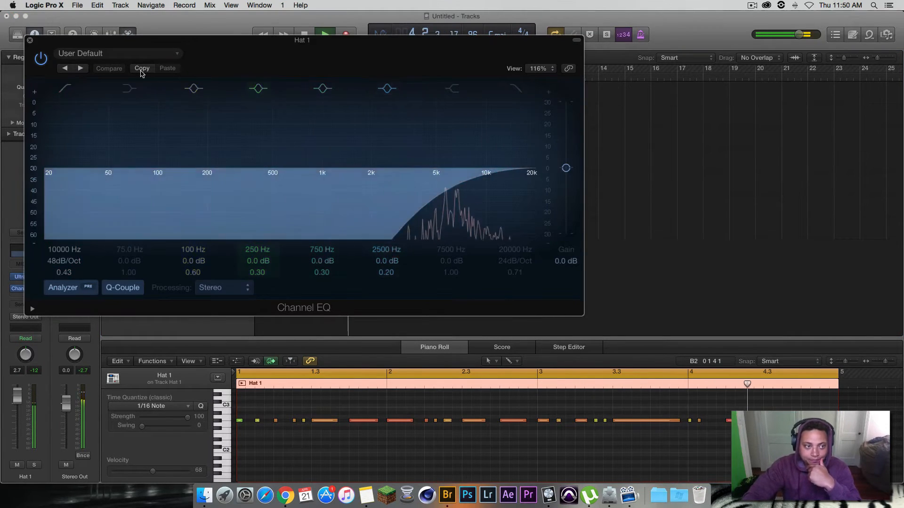
pyautogui.press('super+w')
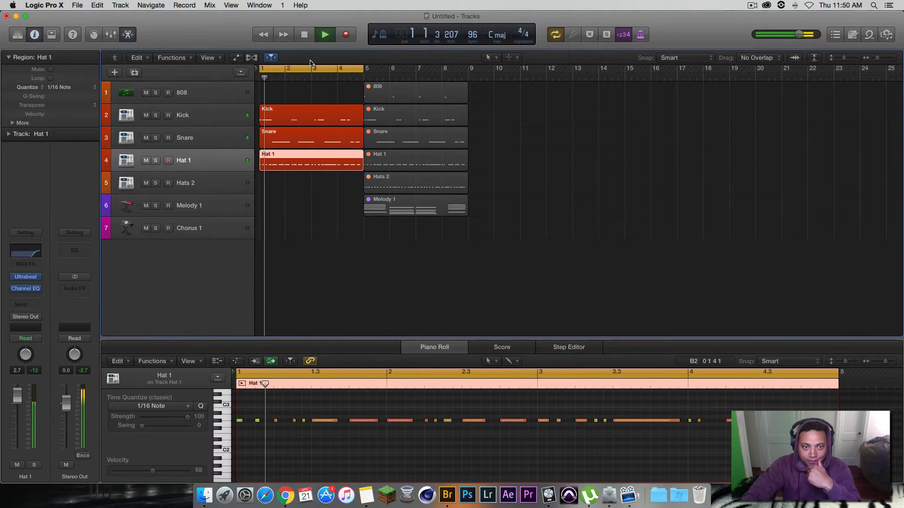
pyautogui.press('space')
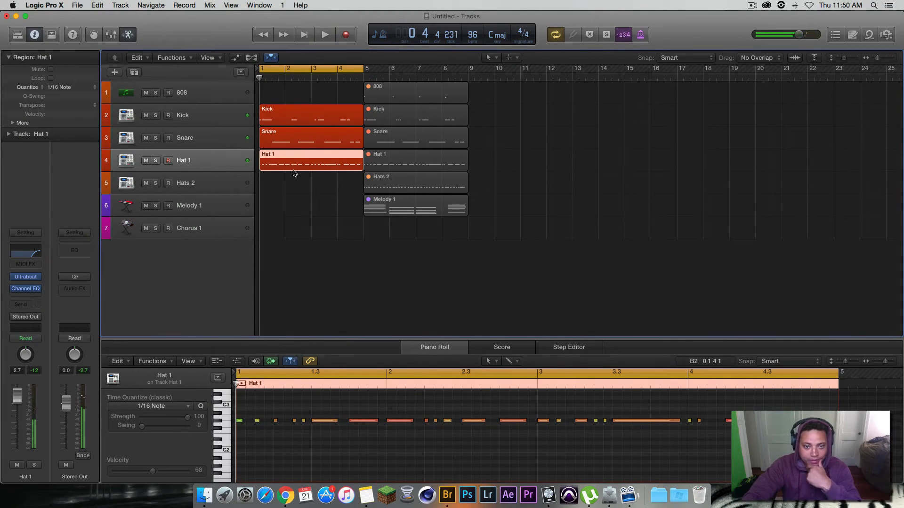
# Step: Inspect the Channel EQ and Tremolo settings on the Hats 2 track
pyautogui.click(218, 183)
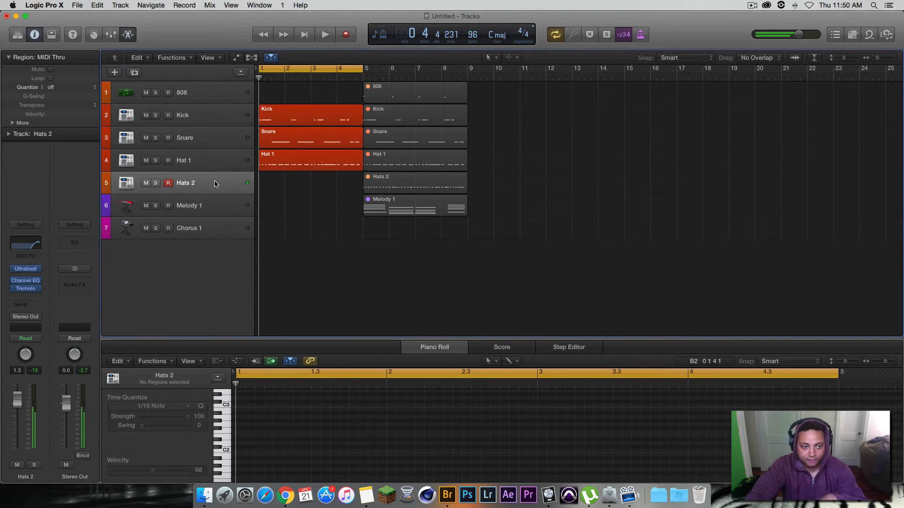
pyautogui.click(26, 281)
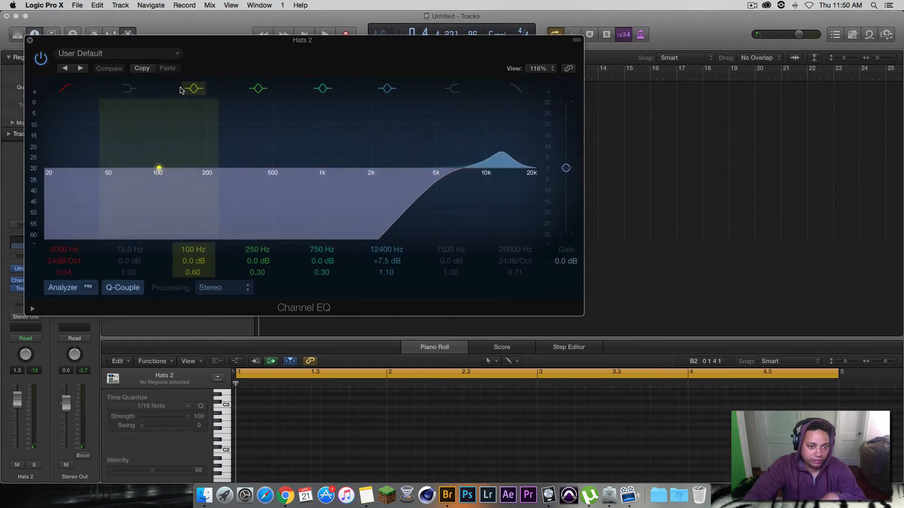
pyautogui.click(30, 40)
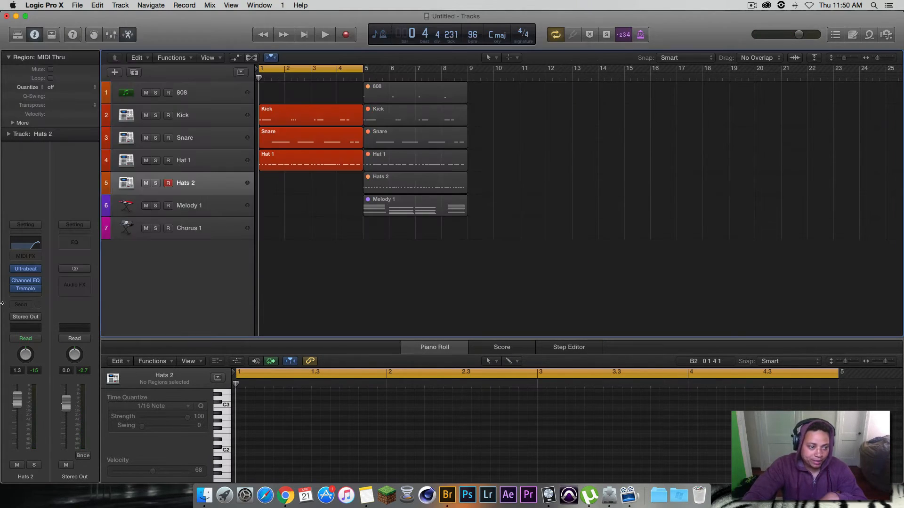
pyautogui.click(28, 291)
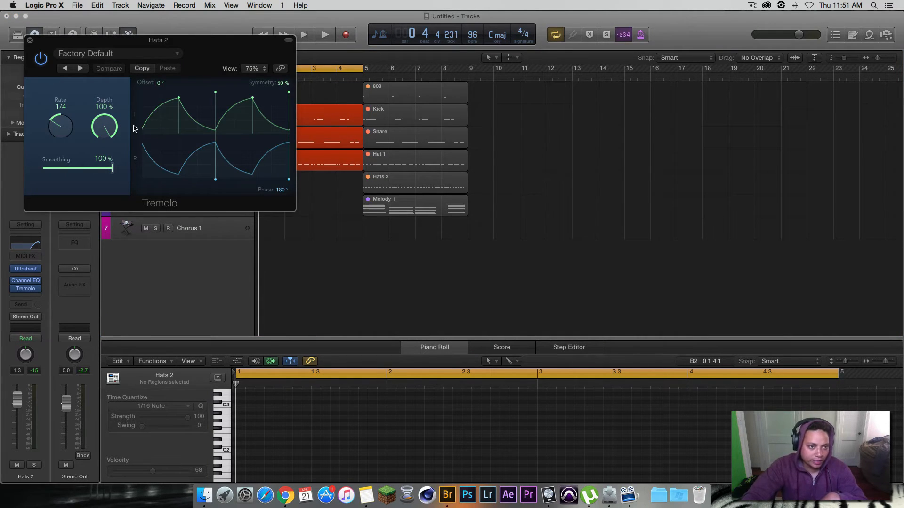
pyautogui.click(30, 40)
pyautogui.click(39, 290)
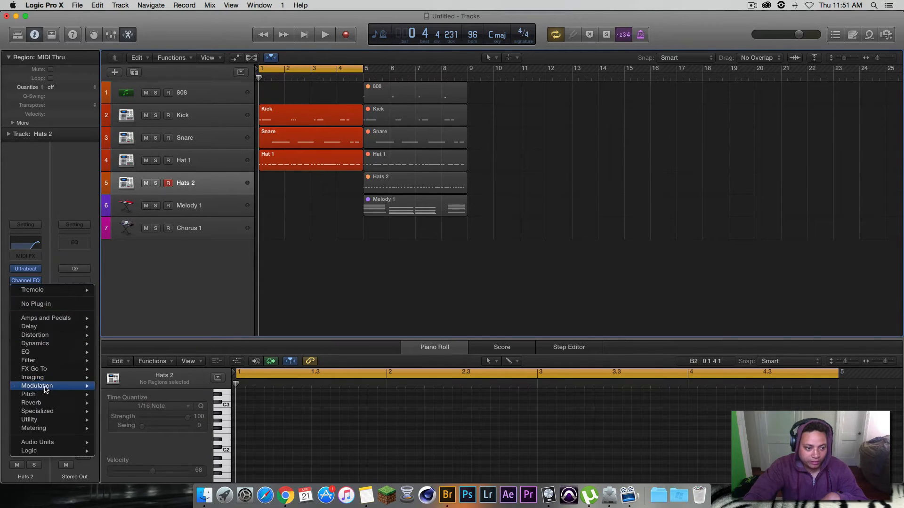
pyautogui.moveTo(49, 389)
pyautogui.moveTo(124, 470)
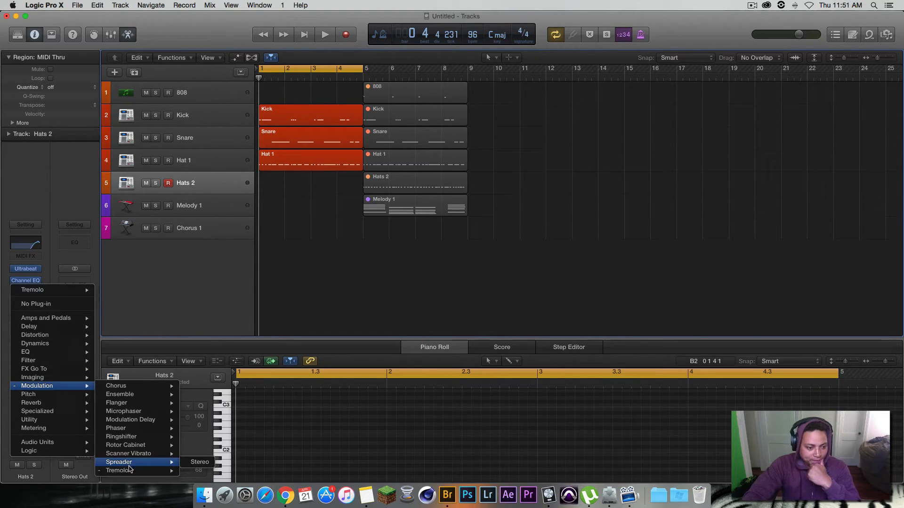
pyautogui.moveTo(57, 350)
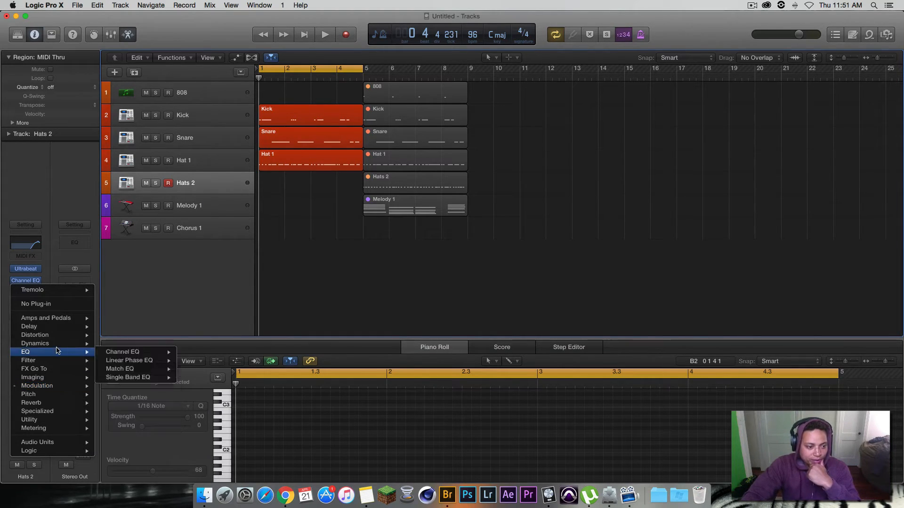
pyautogui.moveTo(57, 326)
pyautogui.moveTo(128, 353)
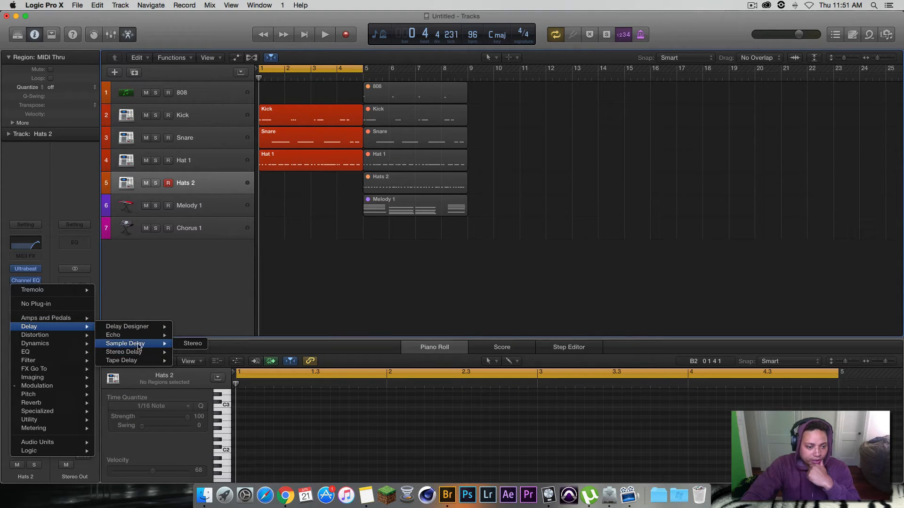
pyautogui.click(159, 285)
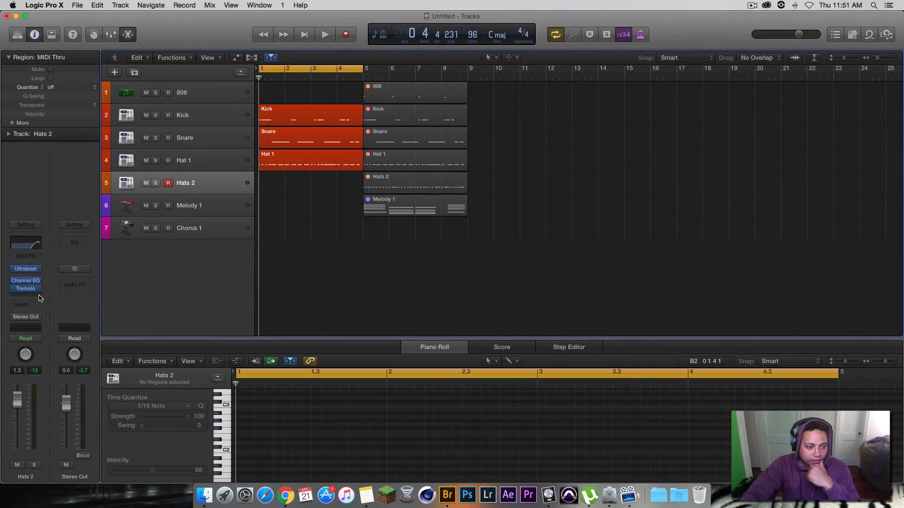
# Step: Insert a stereo Sample Delay on the Hats 2 channel to demonstrate it, and remove it again
pyautogui.click(39, 295)
pyautogui.moveTo(40, 315)
pyautogui.moveTo(141, 335)
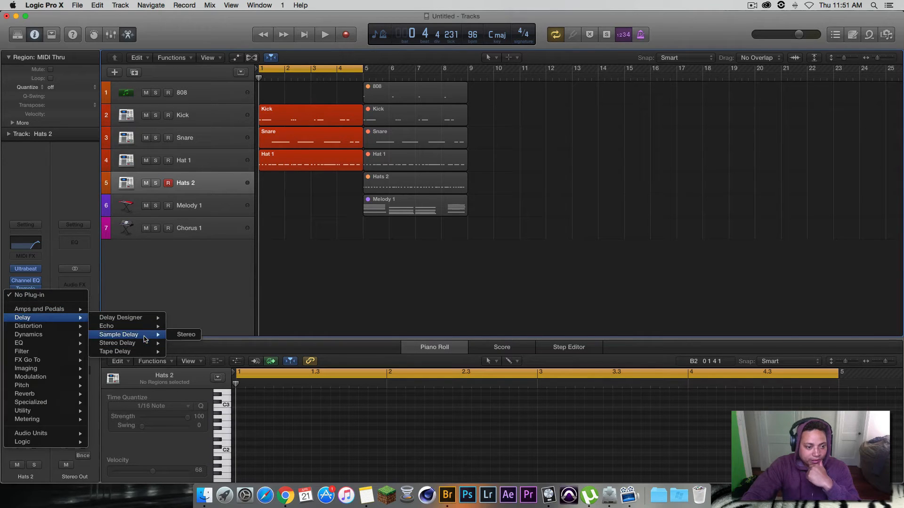
pyautogui.click(184, 336)
pyautogui.moveTo(134, 140)
pyautogui.mouseDown()
pyautogui.moveTo(127, 131)
pyautogui.moveTo(120, 140)
pyautogui.mouseUp()
pyautogui.click(30, 42)
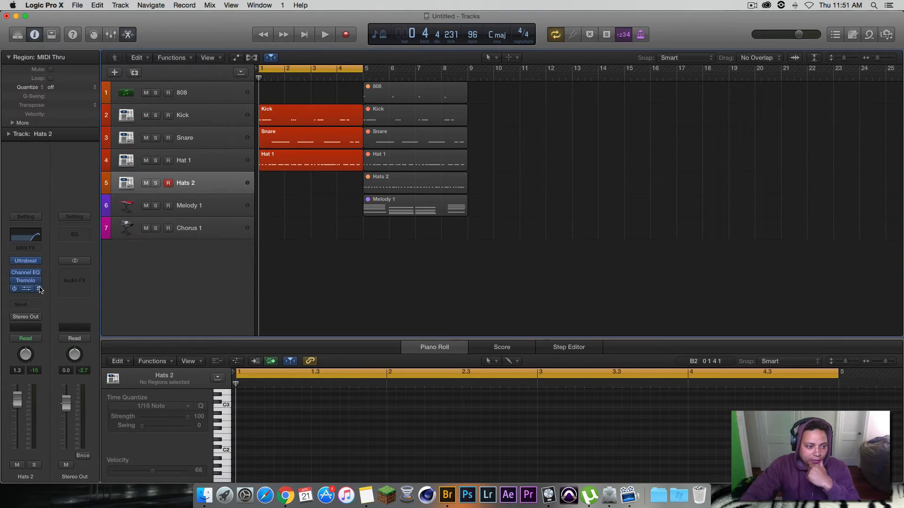
pyautogui.click(41, 289)
pyautogui.click(42, 304)
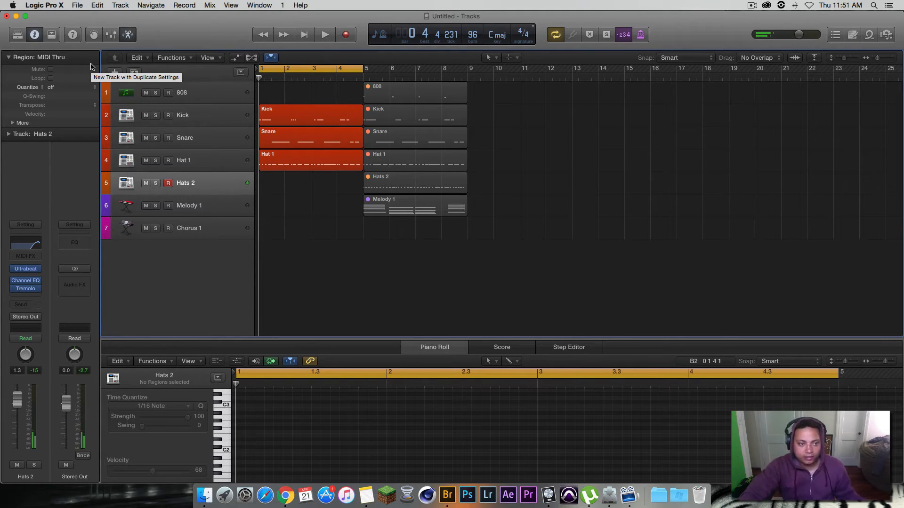
# Step: Show the toolbar and customize it, switching Note Repeat off and back on so it stays included
pyautogui.click(52, 35)
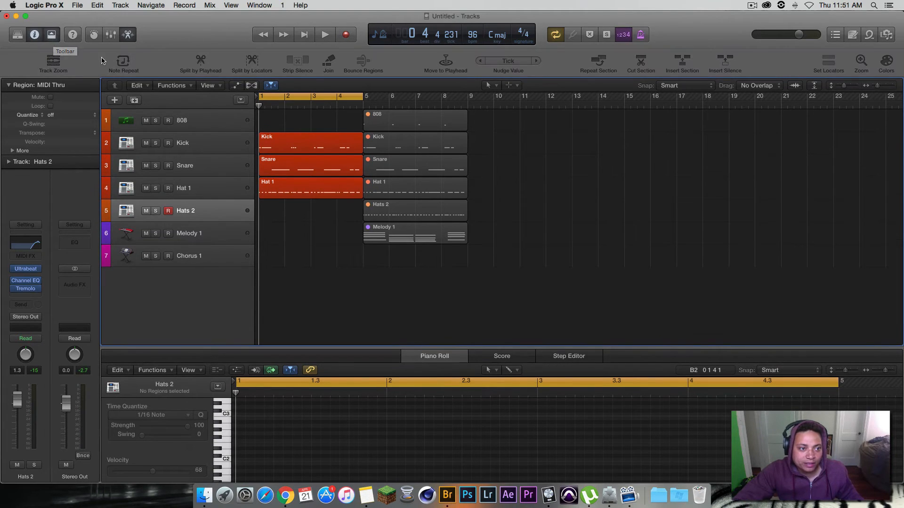
pyautogui.rightClick(149, 59)
pyautogui.click(160, 61)
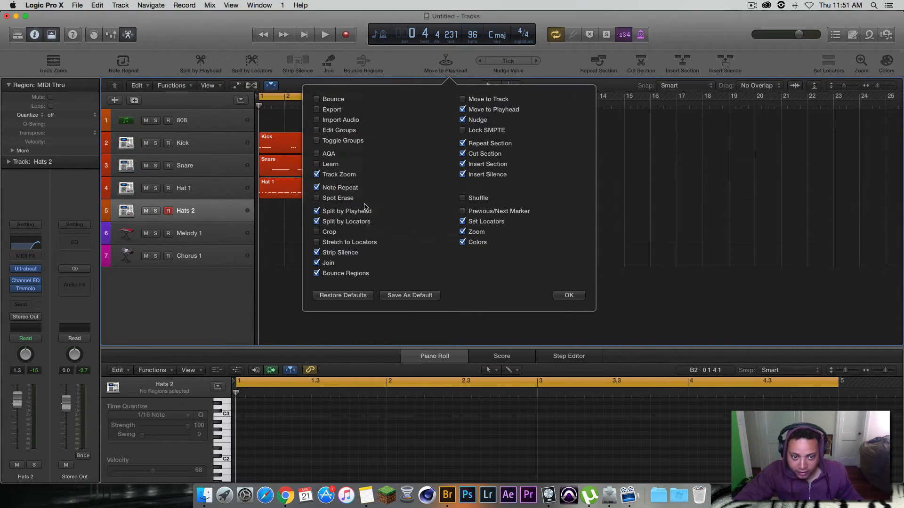
pyautogui.click(316, 187)
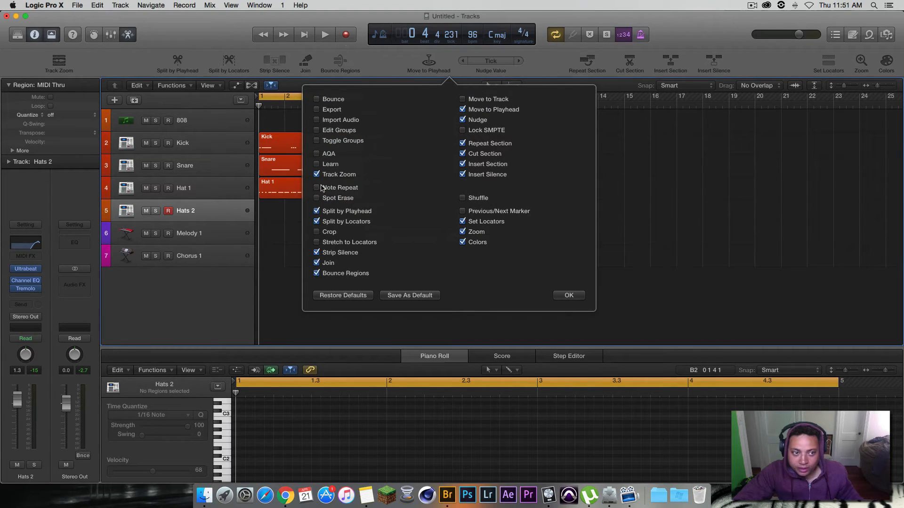
pyautogui.click(345, 189)
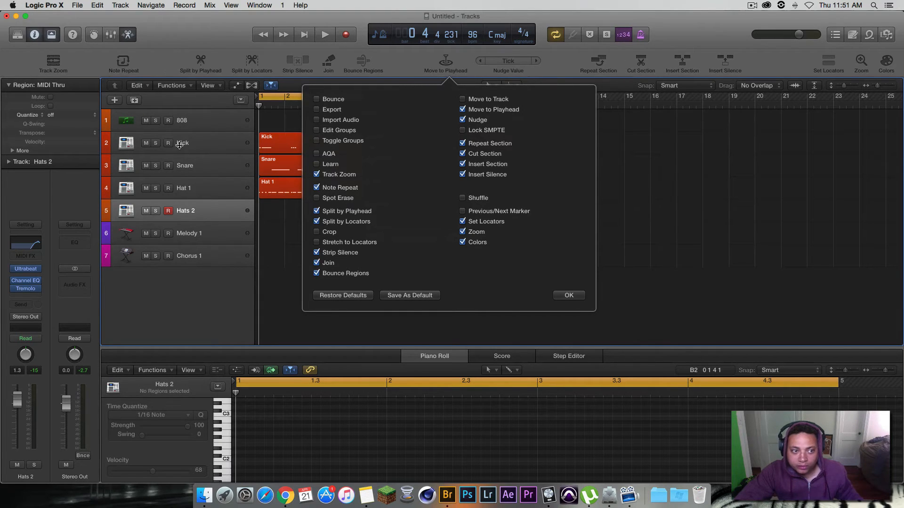
pyautogui.click(567, 295)
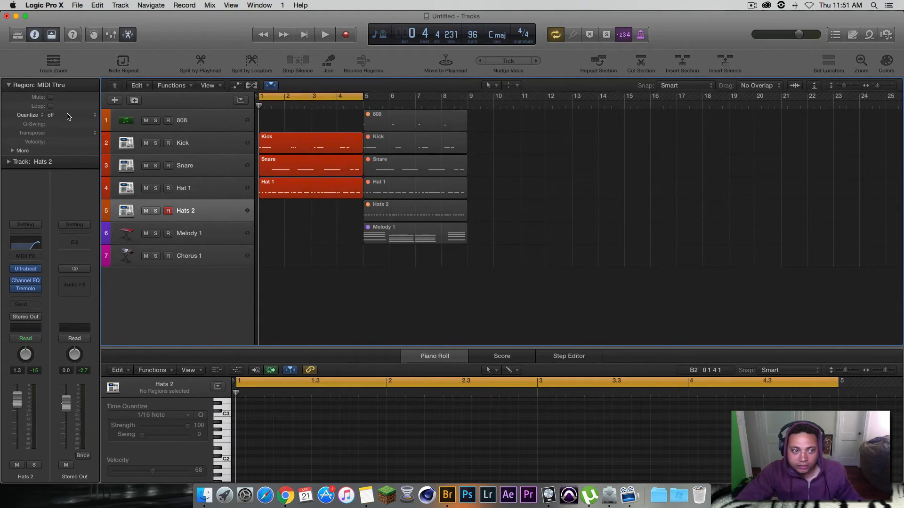
# Step: Open Note Repeat for the Hats 2 track and disable its Modulation Wheel rate control
pyautogui.click(125, 64)
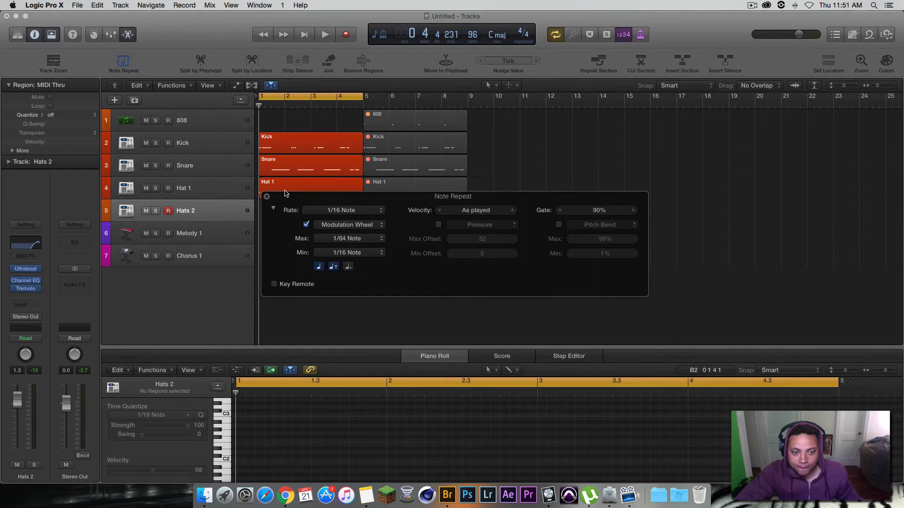
pyautogui.click(307, 225)
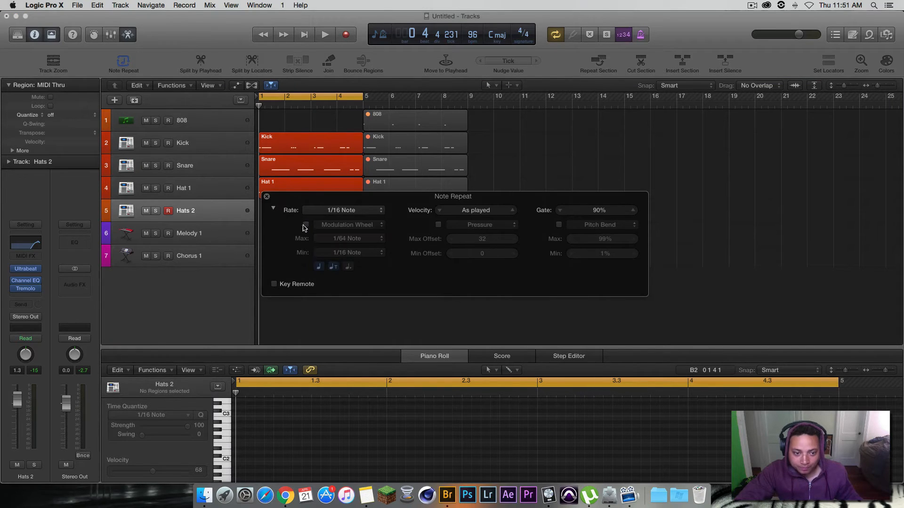
# Step: Collapse the Note Repeat details, try the rate at 1/8 Note and set it back to 1/16 Note
pyautogui.click(274, 209)
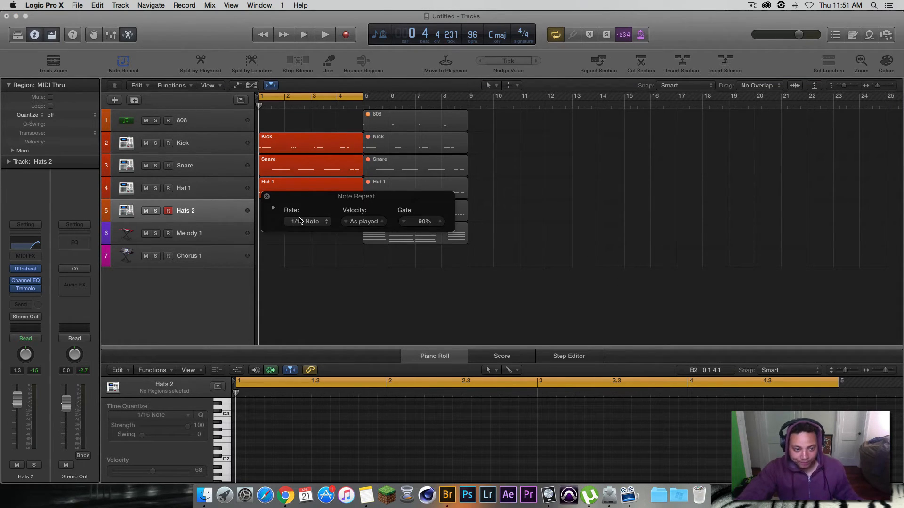
pyautogui.click(303, 223)
pyautogui.click(301, 222)
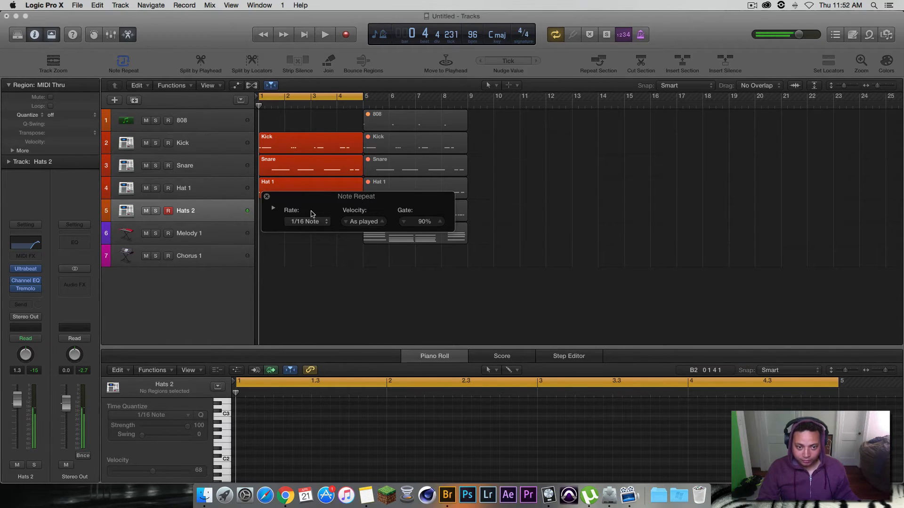
pyautogui.click(310, 220)
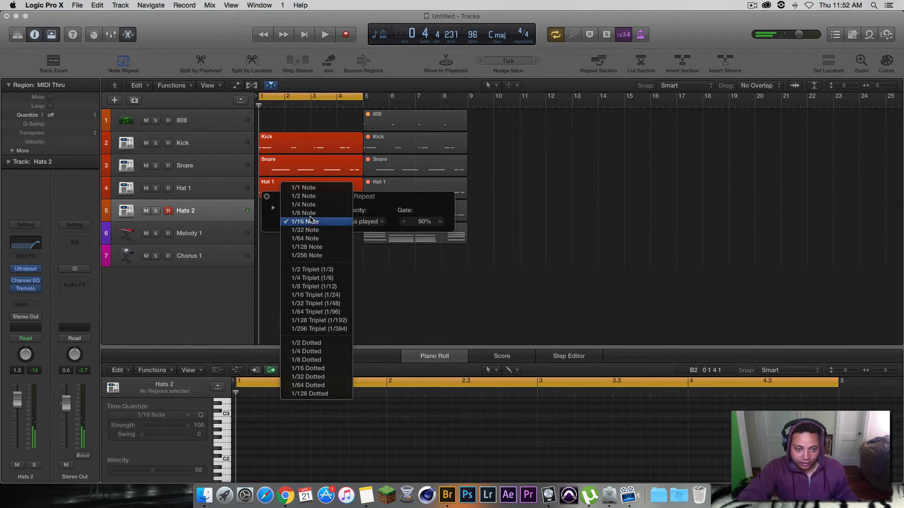
pyautogui.click(311, 213)
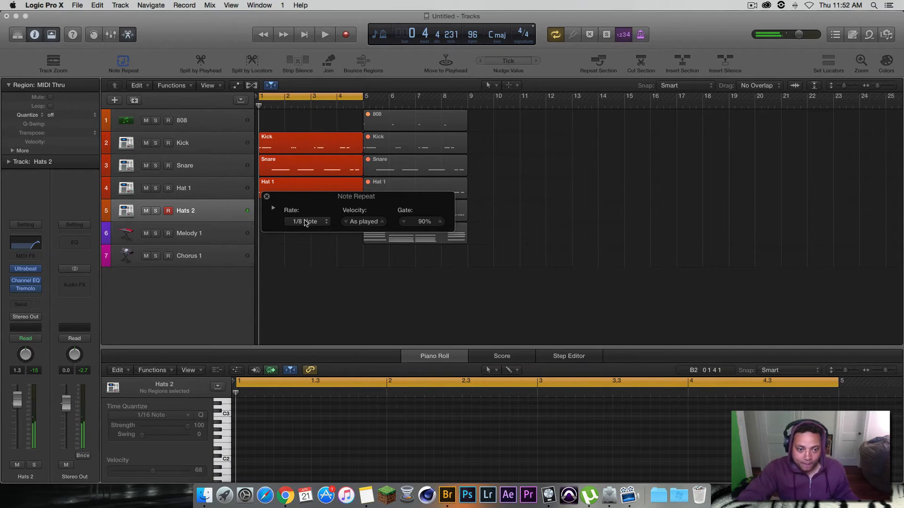
pyautogui.click(308, 221)
pyautogui.click(306, 231)
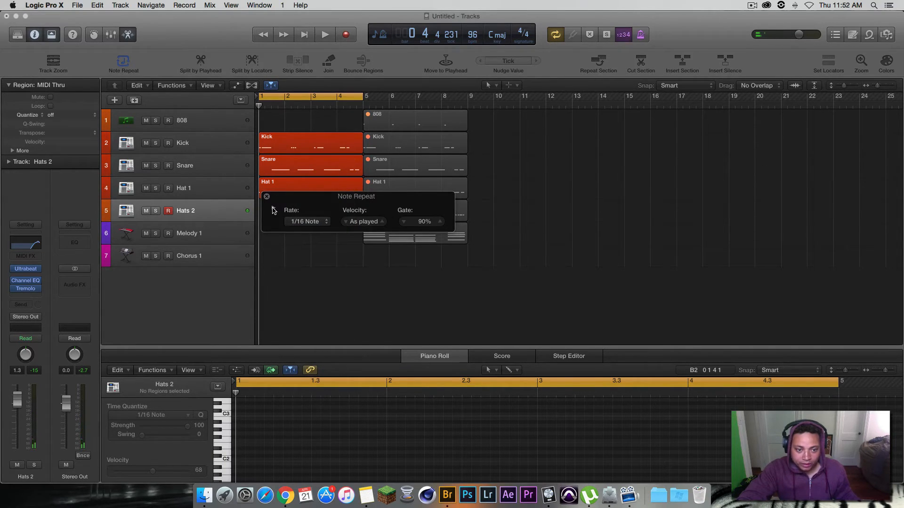
# Step: Expand the Note Repeat details and enable Modulation Wheel rate control with a 1/16 Note minimum
pyautogui.click(273, 209)
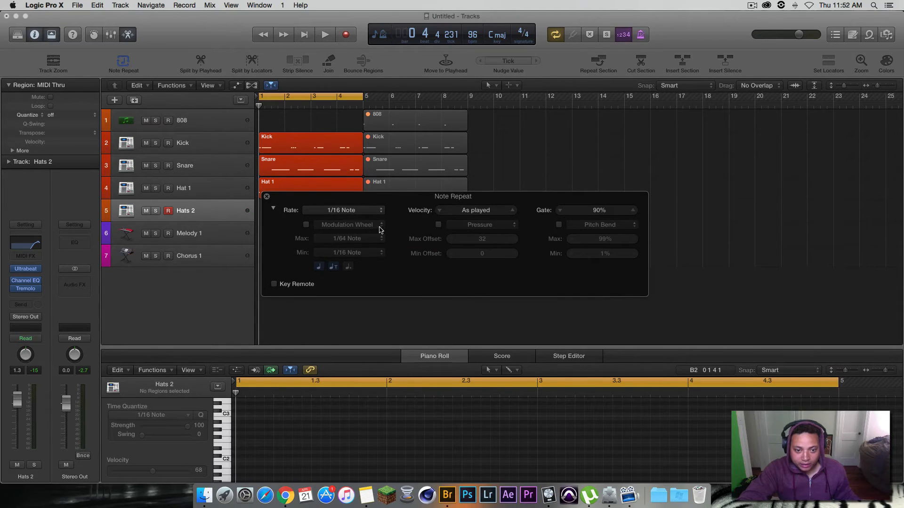
pyautogui.click(306, 225)
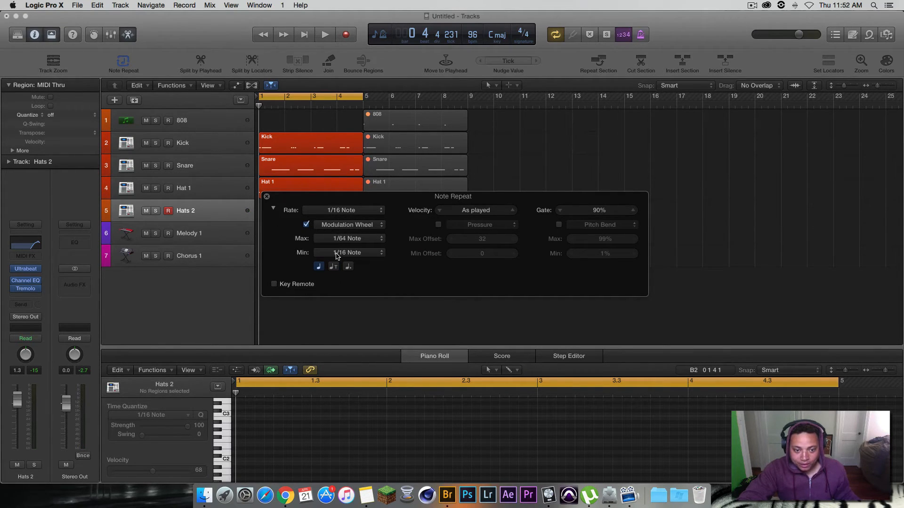
pyautogui.click(337, 255)
pyautogui.click(305, 256)
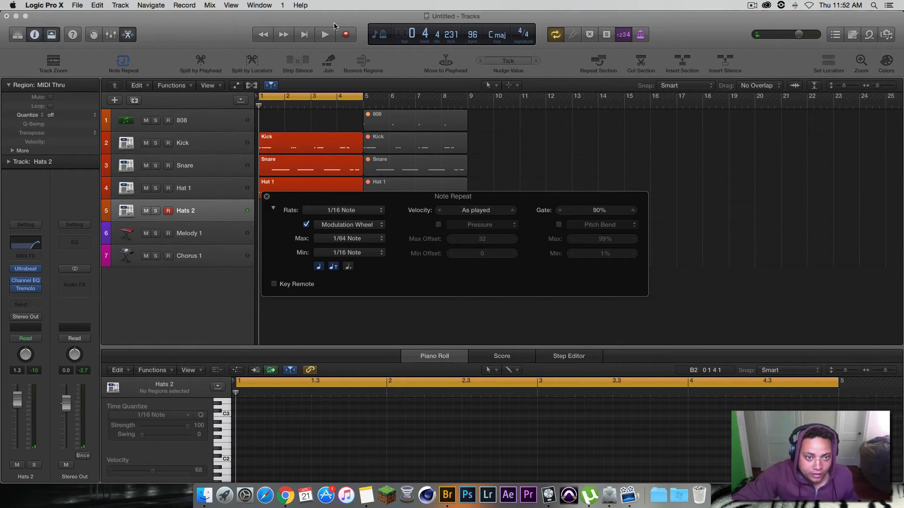
# Step: Record a four-bar hi-hat pattern with Note Repeat on the Hats 2 track from bar 1
pyautogui.click(346, 36)
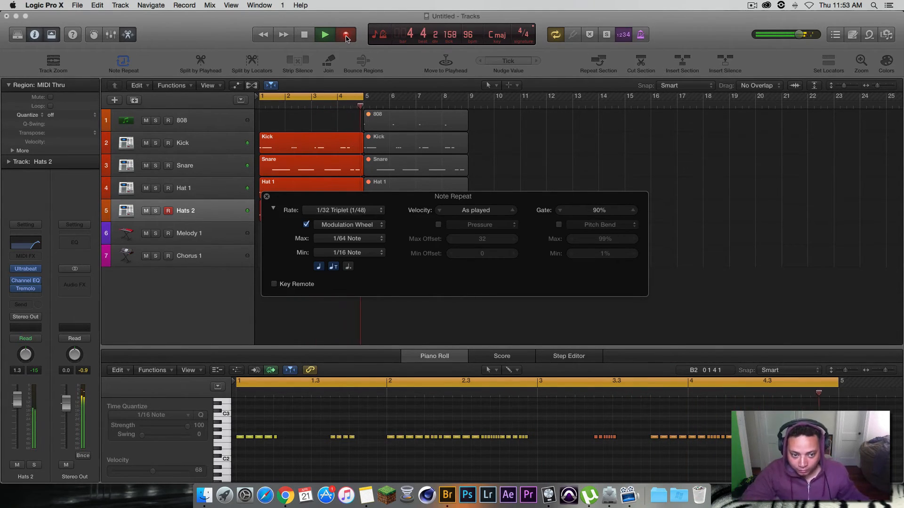
pyautogui.click(325, 38)
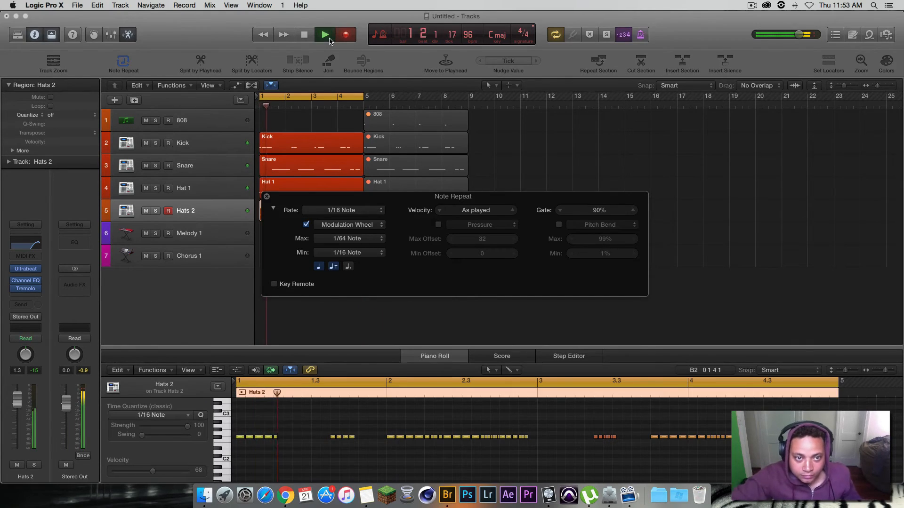
# Step: Close Note Repeat, stop playback and hide both the Piano Roll and the toolbar
pyautogui.click(267, 197)
pyautogui.press('space')
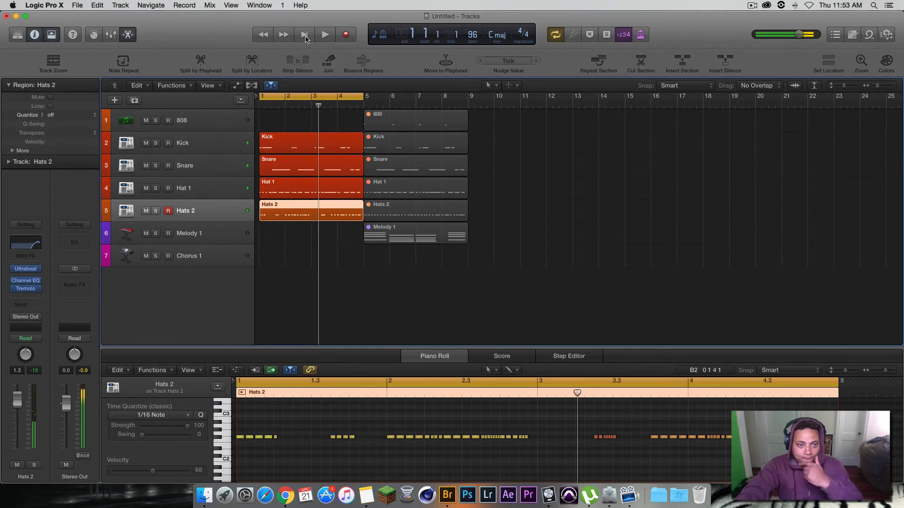
pyautogui.click(127, 33)
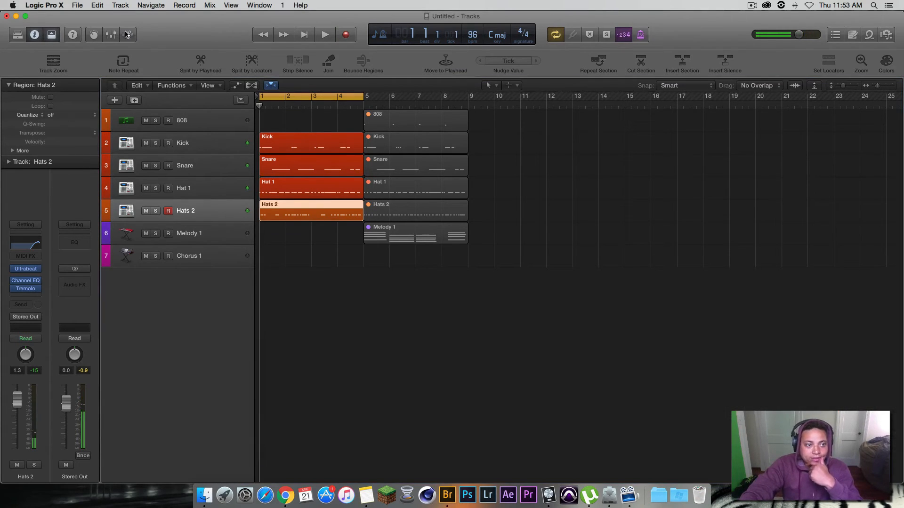
pyautogui.click(52, 34)
# Step: Quantize all notes in the recorded Hats 2 region to 1/16 Note, undo it and close the Piano Roll
pyautogui.doubleClick(293, 190)
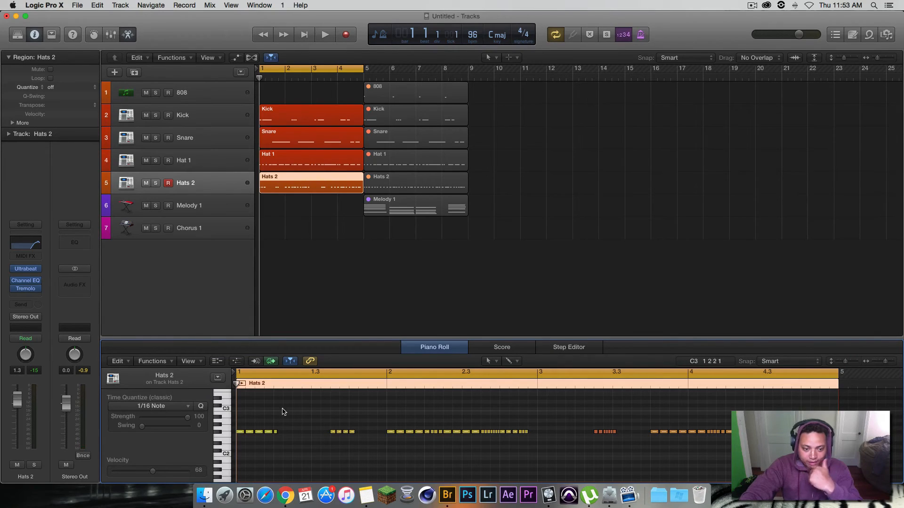
pyautogui.press('super+a')
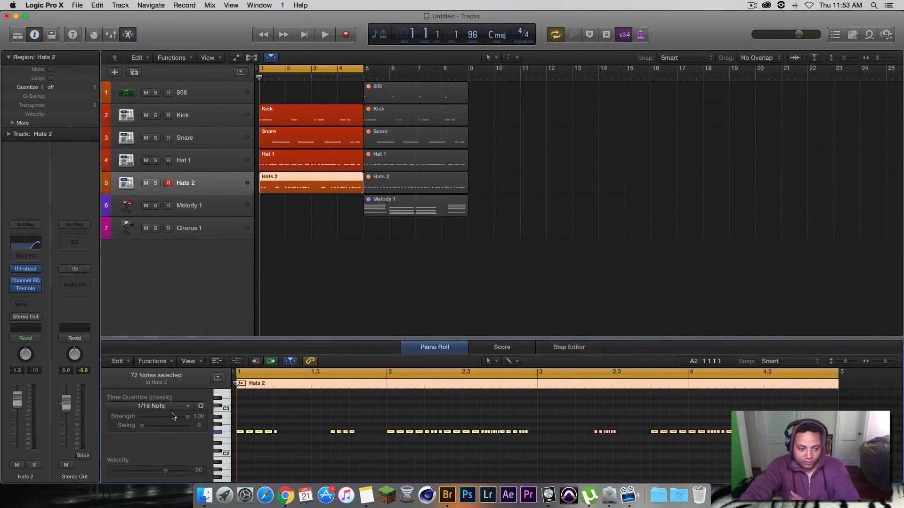
pyautogui.click(202, 406)
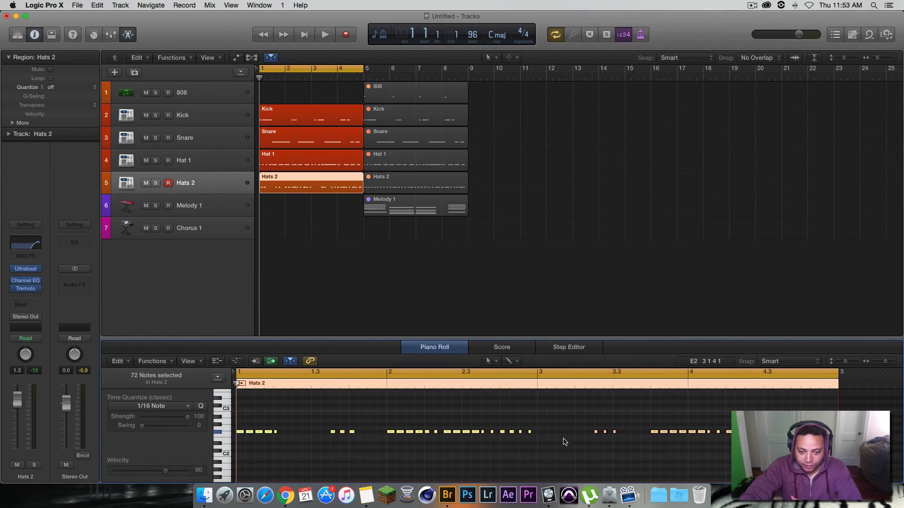
pyautogui.press('super+z')
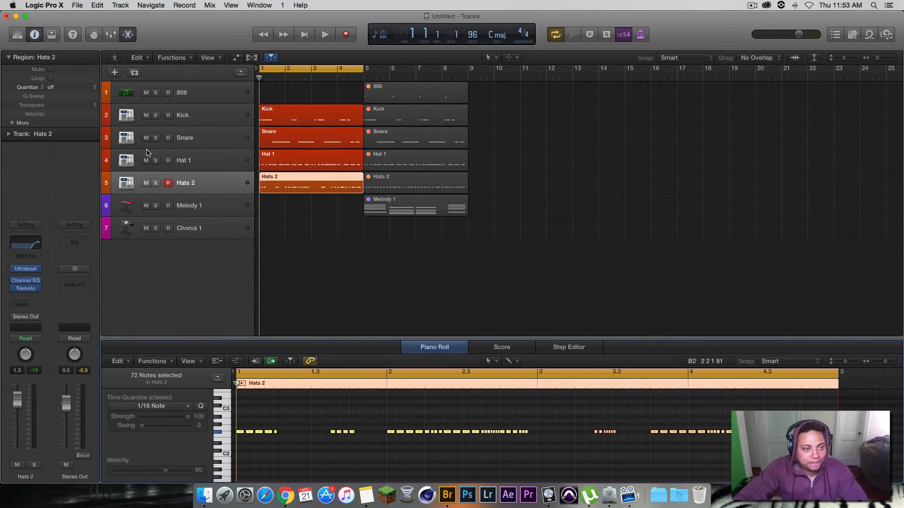
pyautogui.click(128, 35)
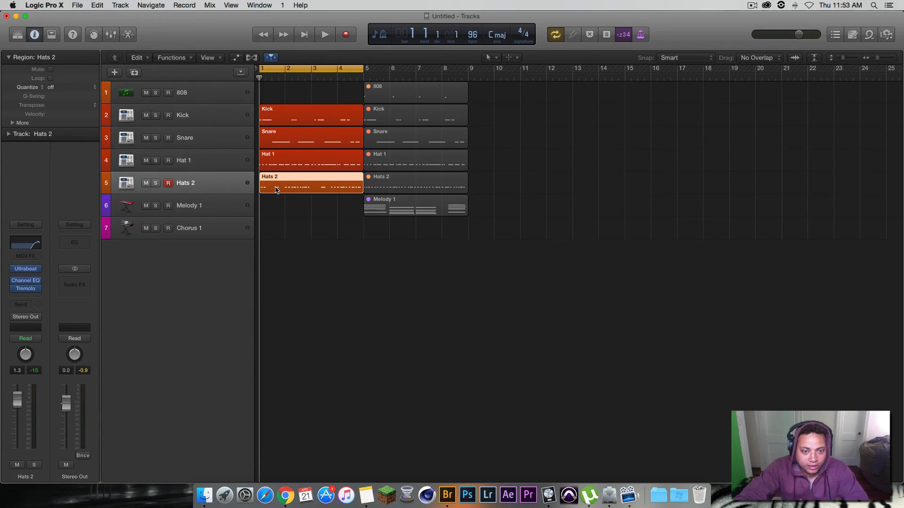
# Step: Replace the recorded Hats 2 region with the muted one from bar 5, moving it to bar 1 and unmuting it
pyautogui.press('Delete')
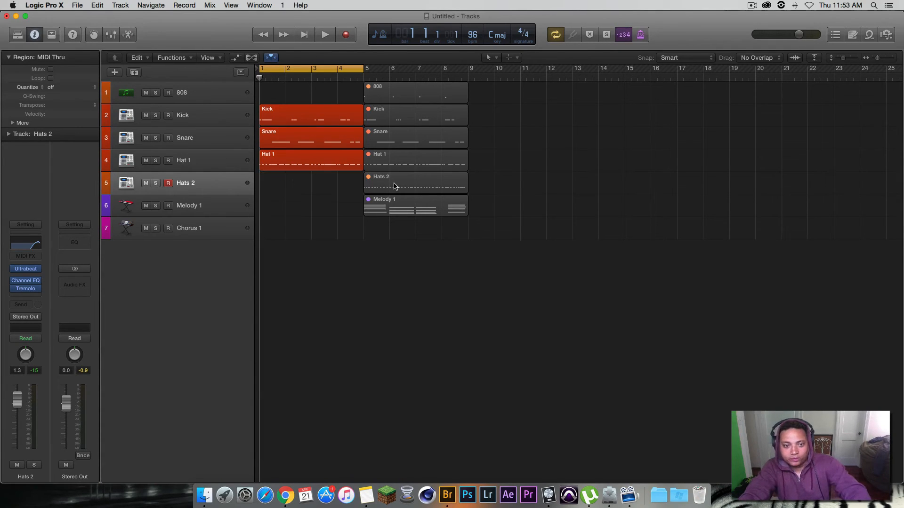
pyautogui.moveTo(394, 186); pyautogui.dragTo(291, 188)
pyautogui.rightClick(291, 188)
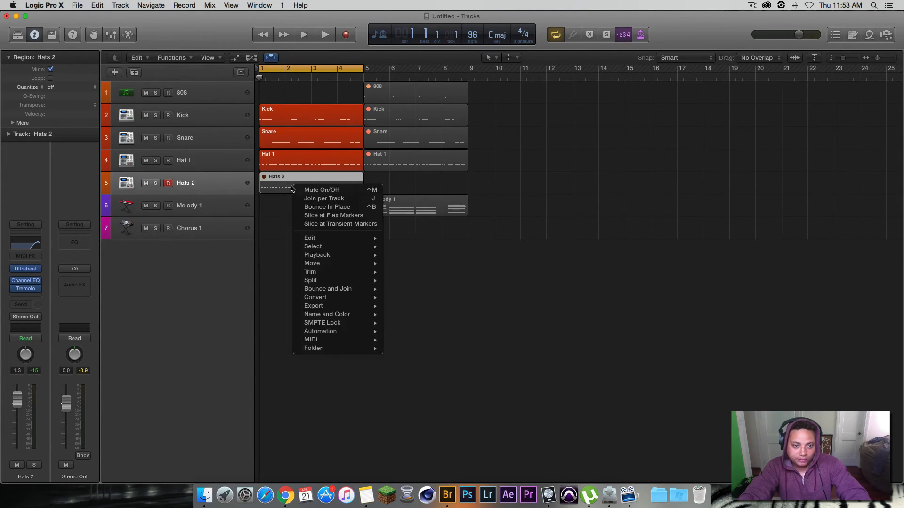
pyautogui.click(325, 191)
pyautogui.hotkey('ctrl', 'm')
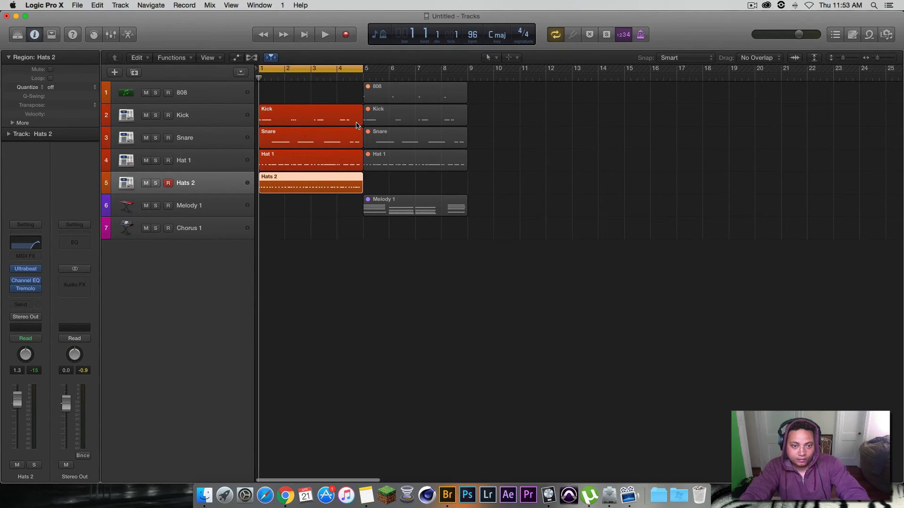
# Step: Play back the drum loop, disarm recording on the Hats 2 track and stop playback
pyautogui.press('space')
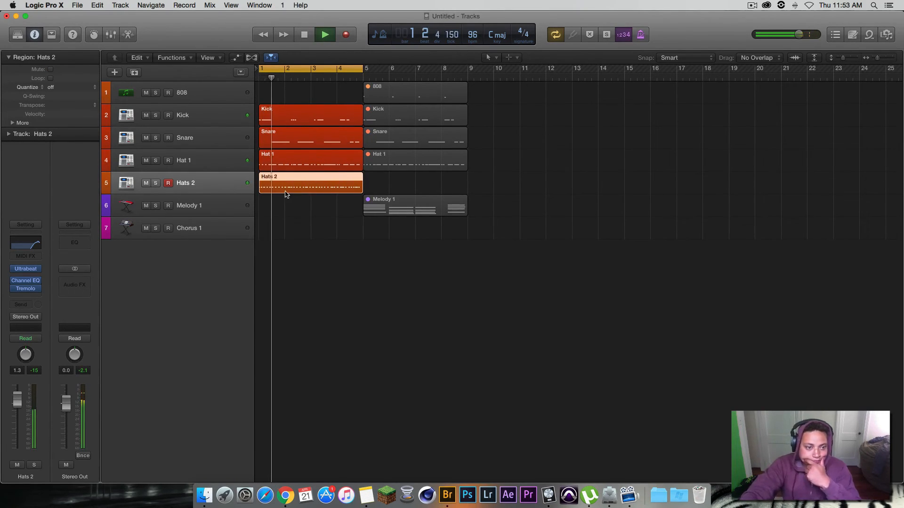
pyautogui.click(169, 184)
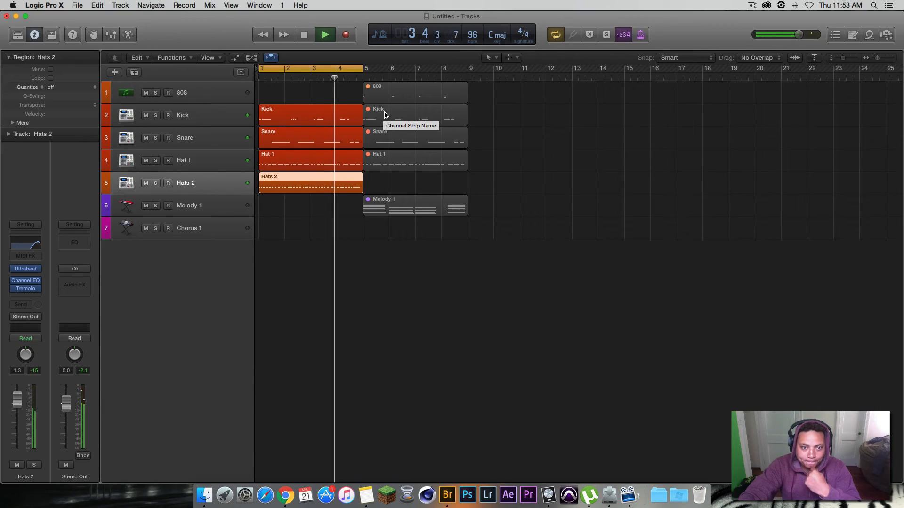
pyautogui.click(304, 35)
# Step: Move the muted 808 region from bar 5 to bar 1 and unmute it
pyautogui.moveTo(393, 96); pyautogui.dragTo(287, 94)
pyautogui.rightClick(289, 95)
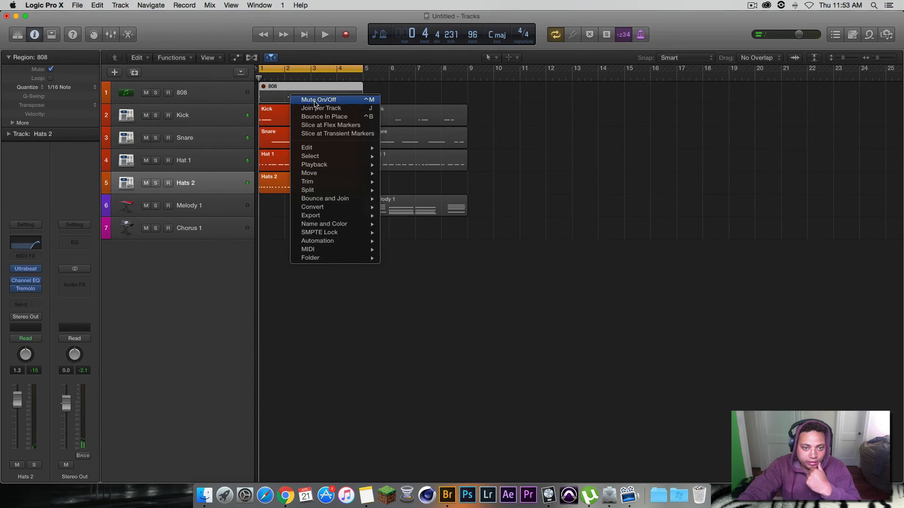
pyautogui.click(308, 100)
# Step: Delete the muted Kick, Snare and Hat 1 regions at bar 5 and audition the loop with the 808
pyautogui.moveTo(470, 173); pyautogui.dragTo(424, 114)
pyautogui.press('Delete')
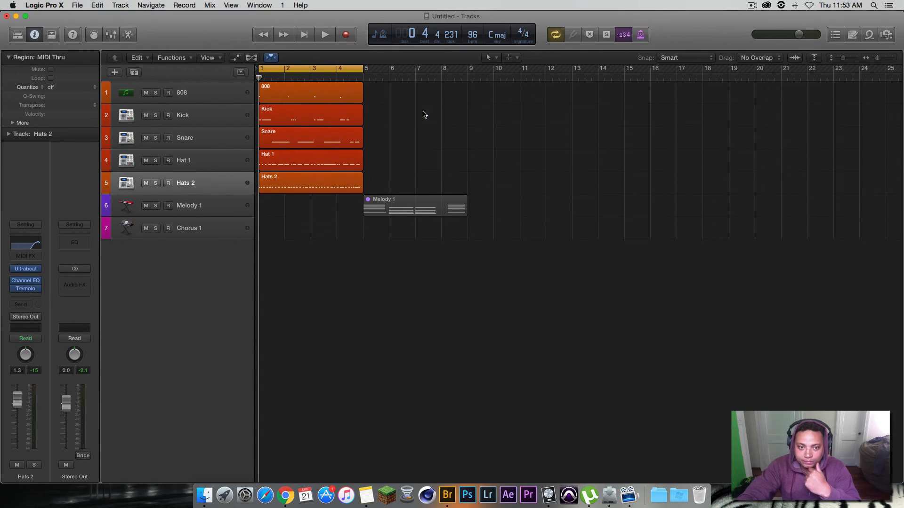
pyautogui.click(324, 34)
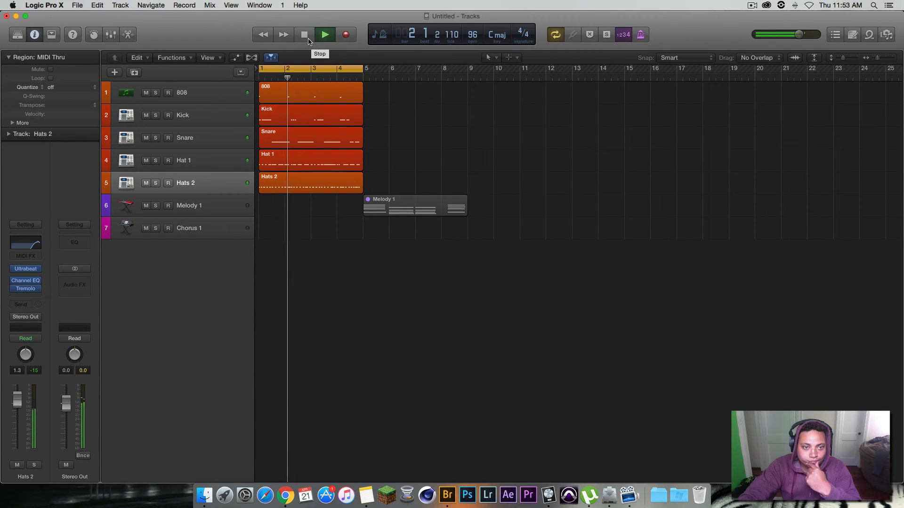
pyautogui.click(305, 35)
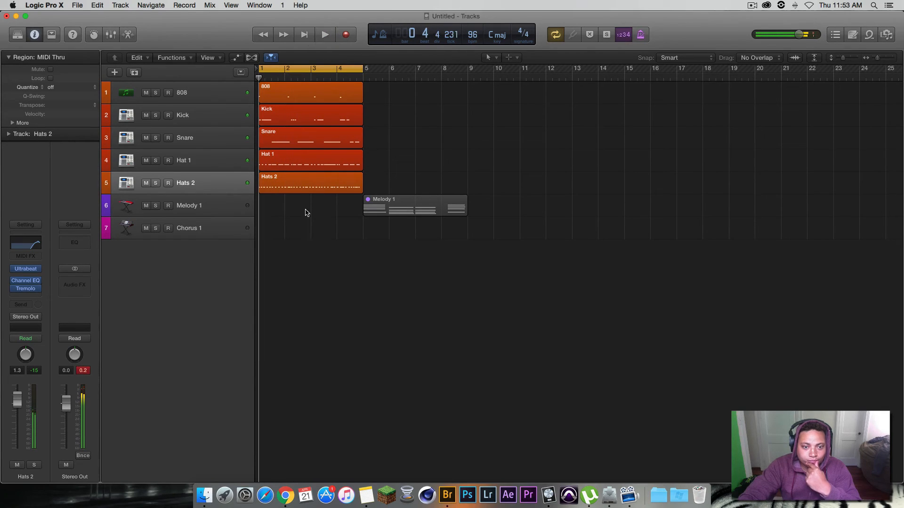
# Step: Record a four-bar chord part on the Melody 1 track from bar 1 and stop playback
pyautogui.click(387, 211)
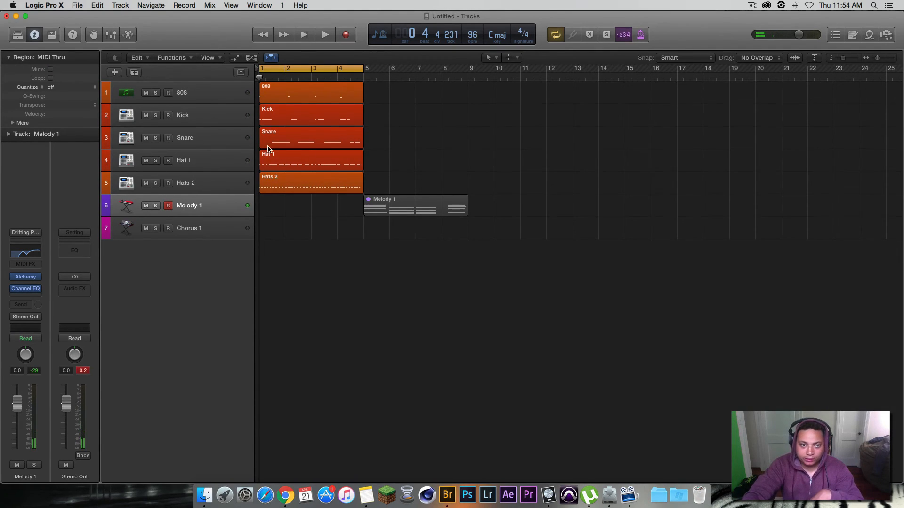
pyautogui.click(342, 36)
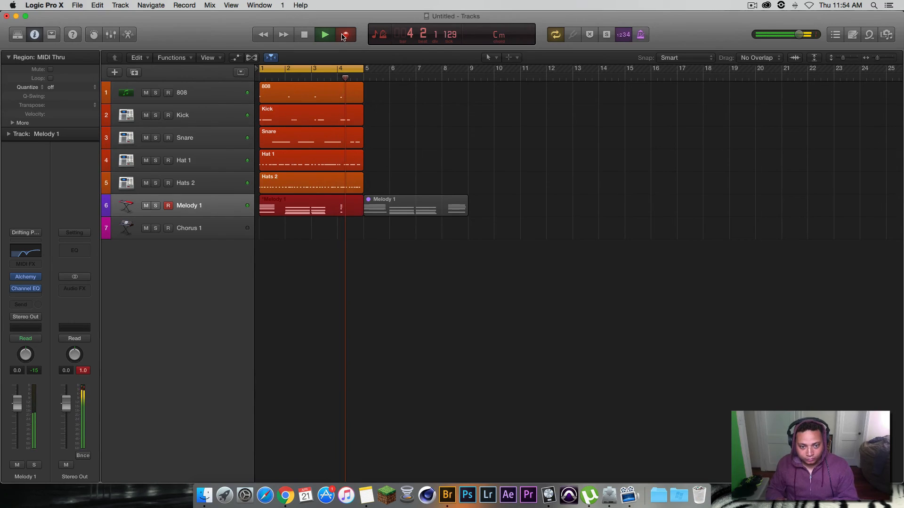
pyautogui.click(327, 36)
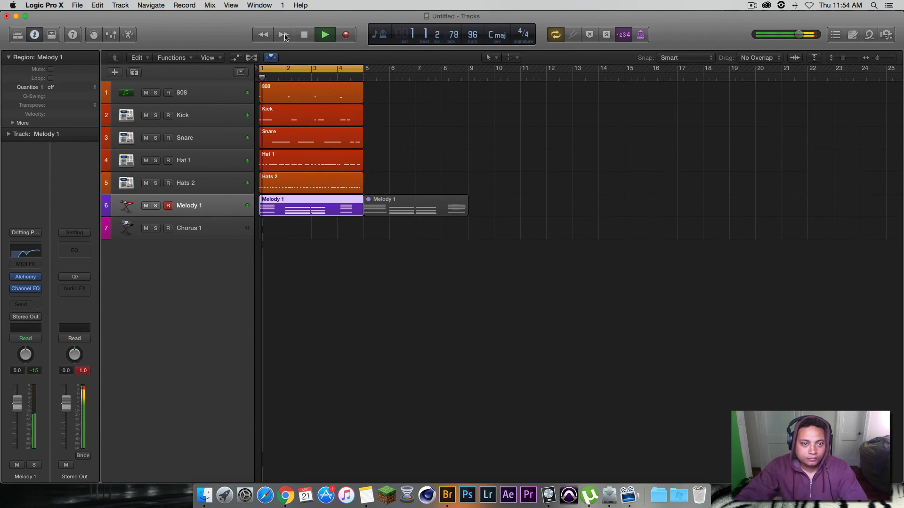
pyautogui.click(304, 35)
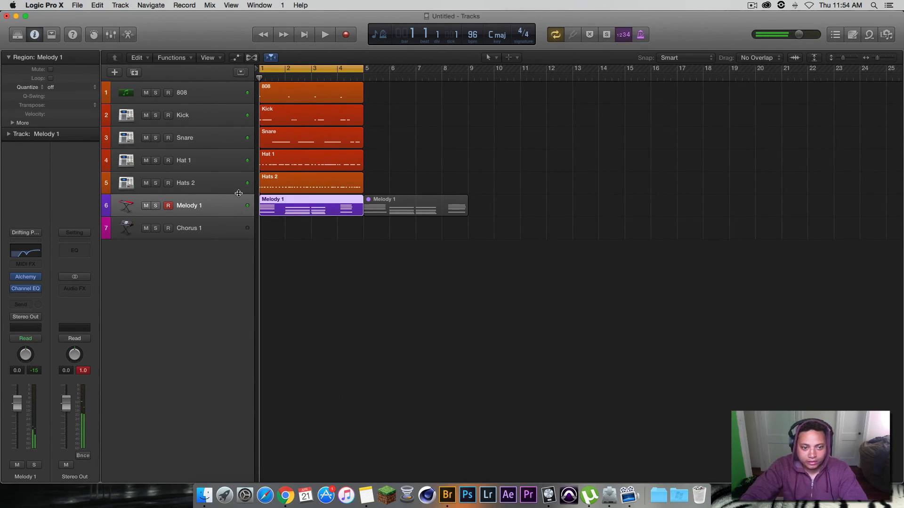
# Step: Replace the recorded Melody 1 region with the muted one from bar 5, moving it to bar 1 and unmuting it
pyautogui.press('Delete')
pyautogui.moveTo(392, 212); pyautogui.dragTo(284, 214)
pyautogui.rightClick(279, 213)
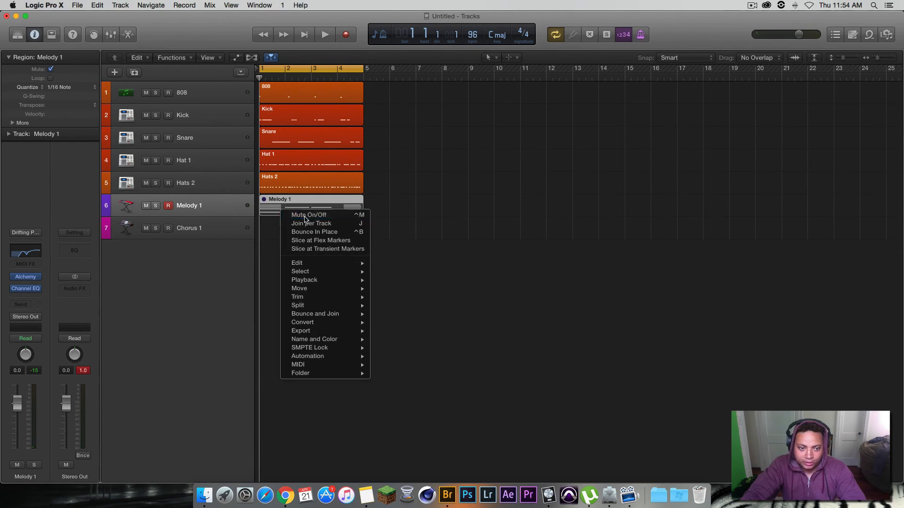
pyautogui.click(296, 217)
# Step: Record a four-bar part on the Chorus 1 track from bar 1 and stop playback
pyautogui.click(190, 230)
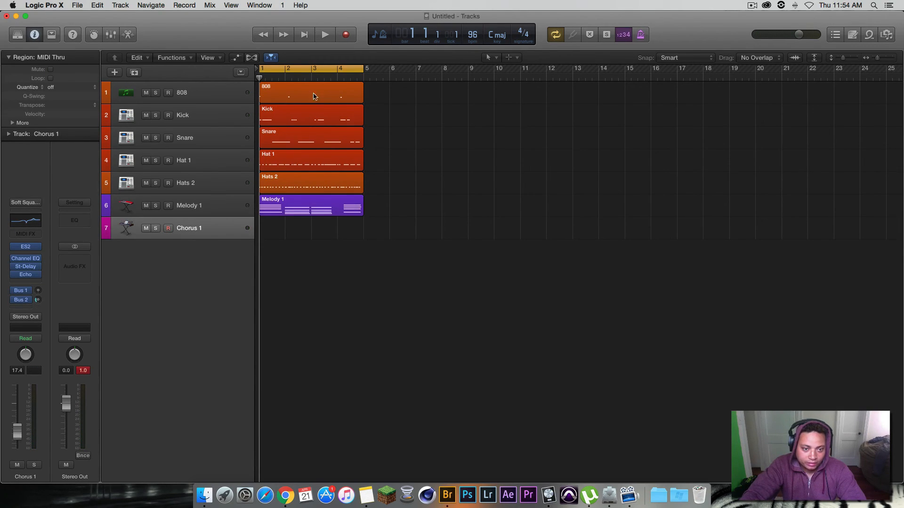
pyautogui.click(348, 36)
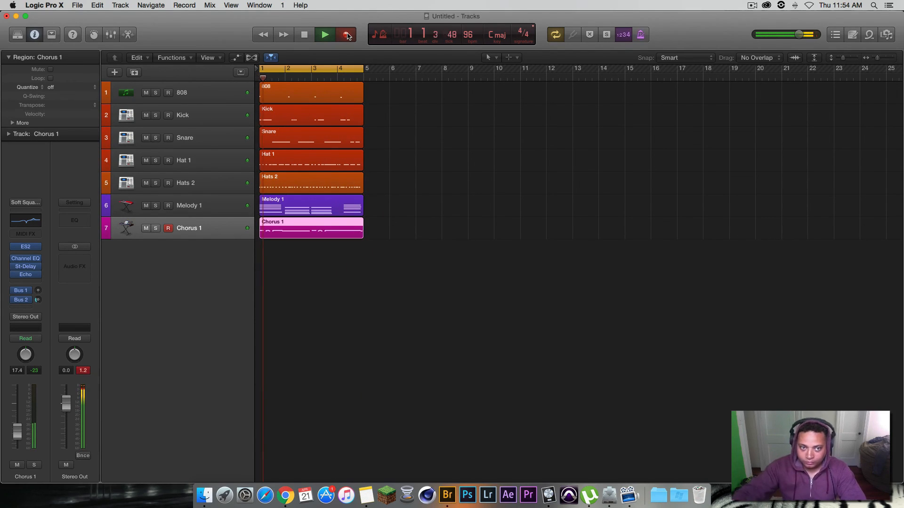
pyautogui.click(346, 35)
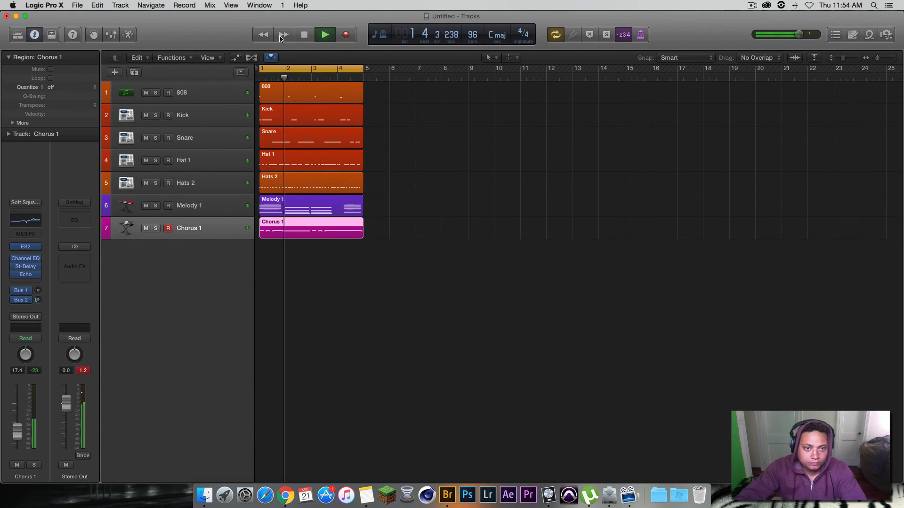
pyautogui.click(304, 35)
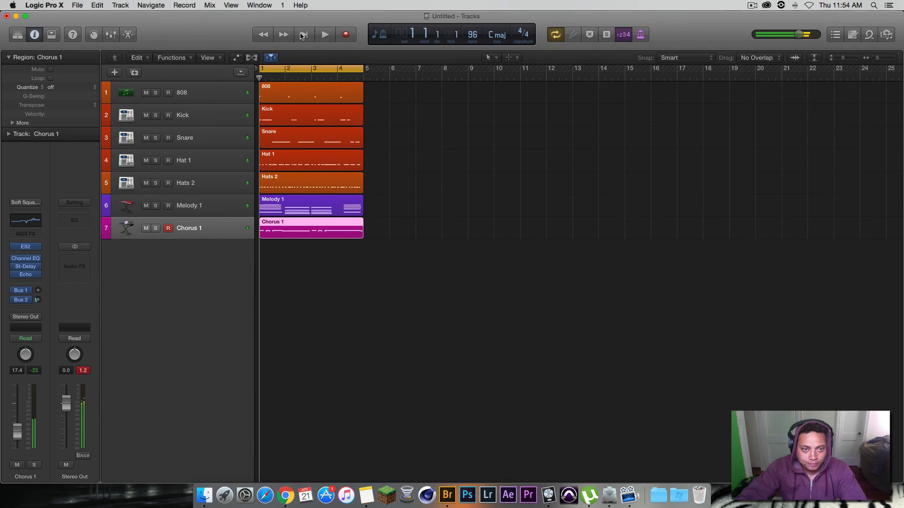
# Step: Open the Chorus 1 region in the Piano Roll and shift its lower notes slightly earlier, aligning the first G4 with 1 1 1 1
pyautogui.doubleClick(278, 231)
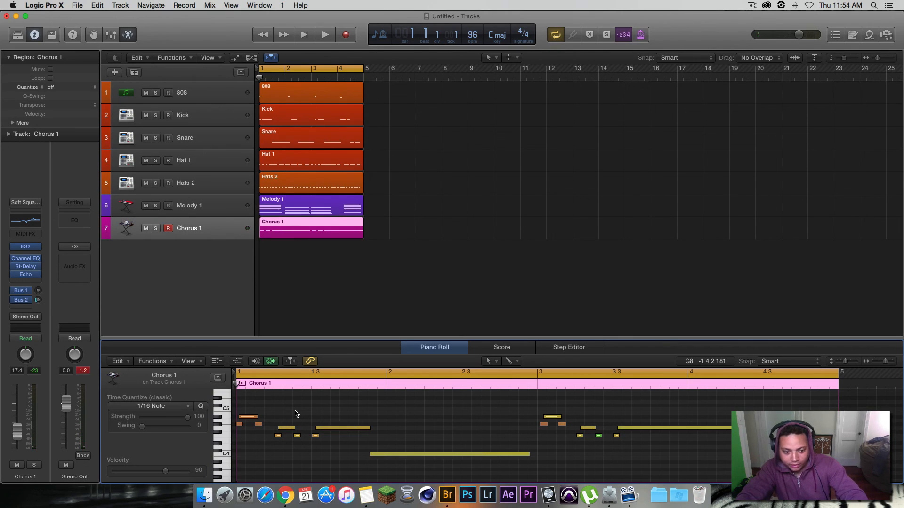
pyautogui.press('super+a')
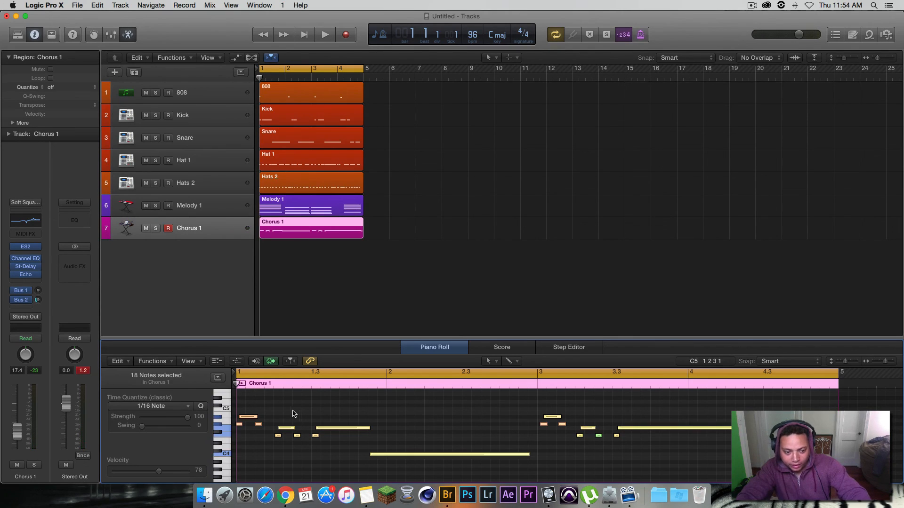
pyautogui.keyDown('shift'); pyautogui.click(249, 418); pyautogui.keyUp('shift')
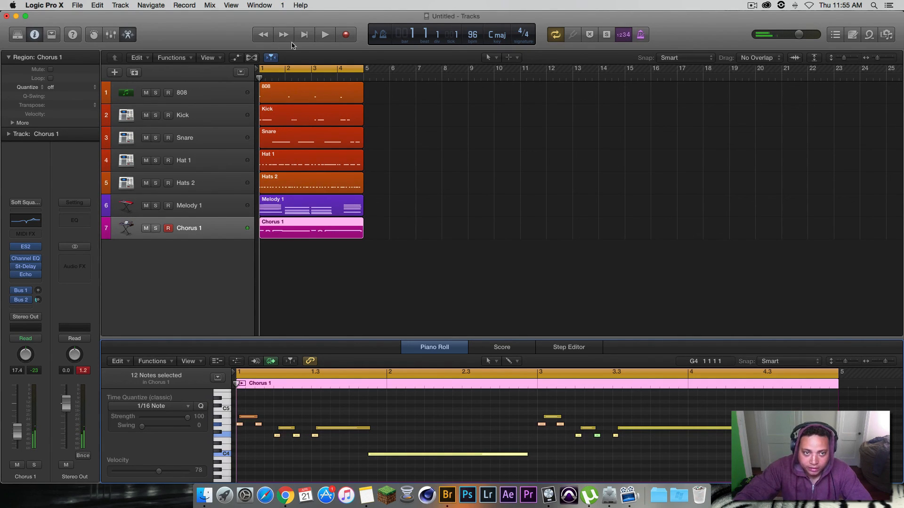
# Step: Play the loop, close the note editor and lower the Chorus 1 track's volume to -21.0 dB
pyautogui.click(326, 34)
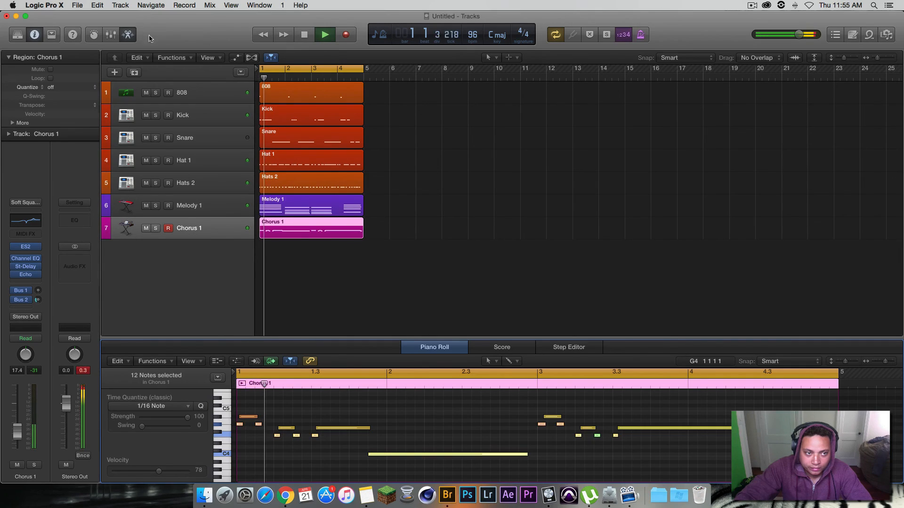
pyautogui.press('e')
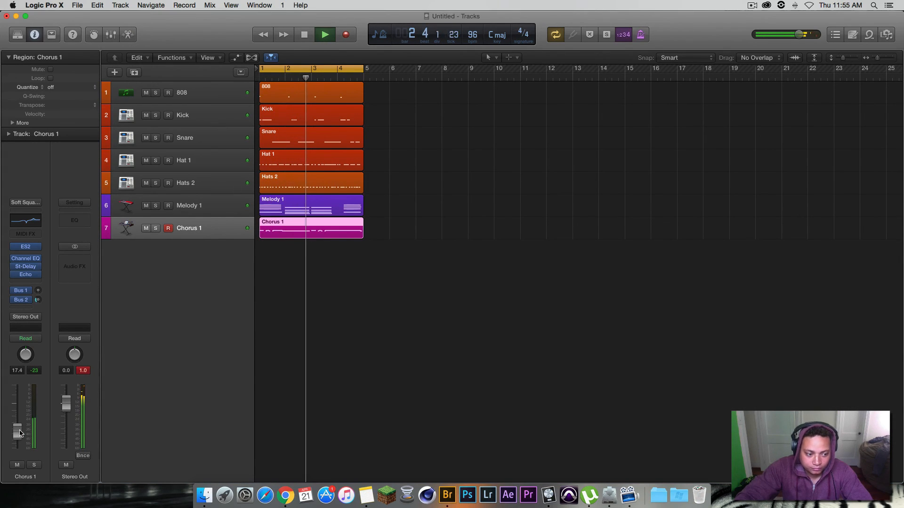
pyautogui.moveTo(17, 431); pyautogui.dragTo(19, 438)
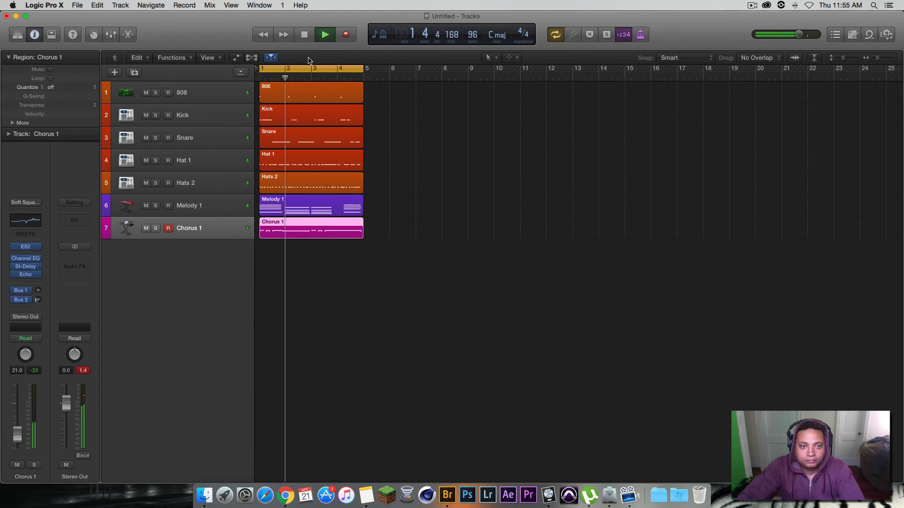
# Step: Mute the Chorus 1, Hat 1, Snare, Kick and 808 tracks to audition Hats 2 with Melody 1, and stop playback
pyautogui.click(146, 228)
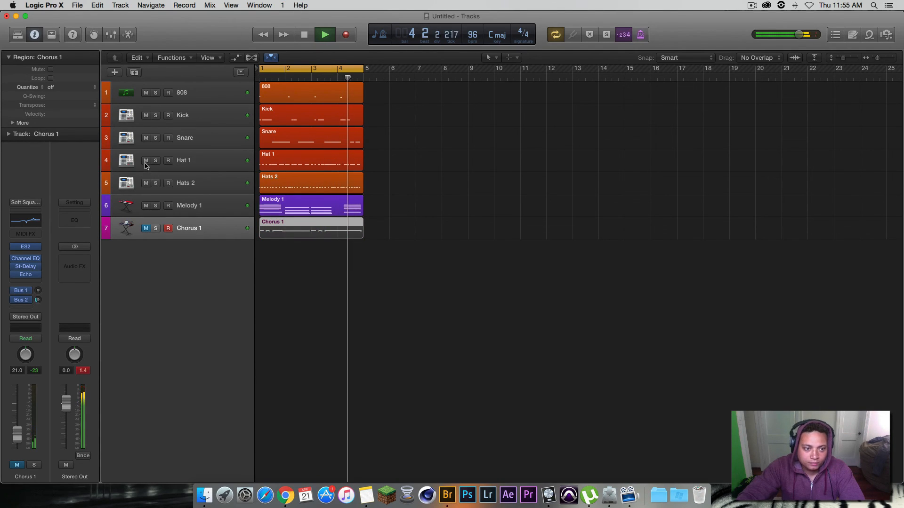
pyautogui.moveTo(146, 160); pyautogui.dragTo(146, 96)
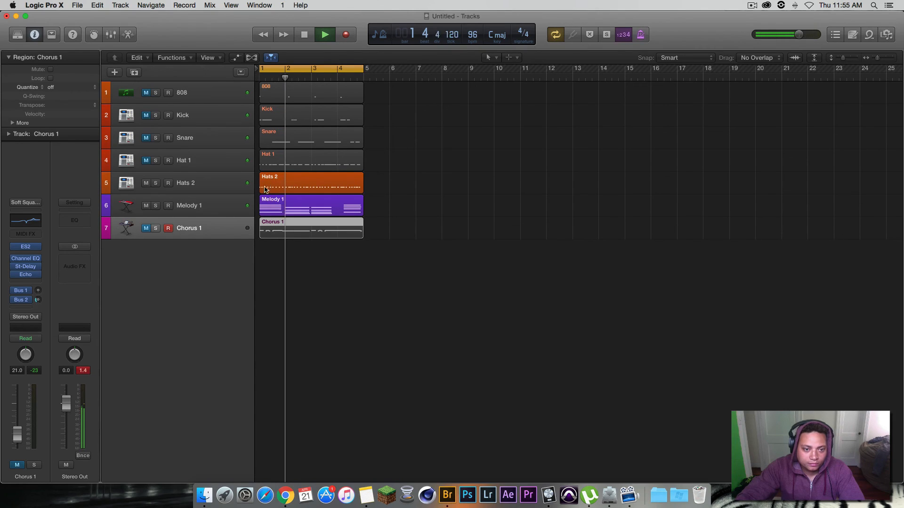
pyautogui.click(302, 34)
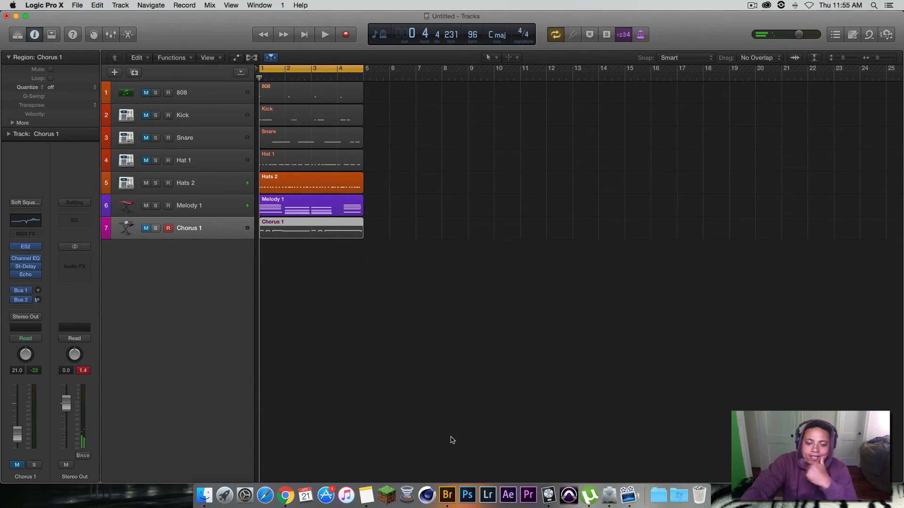
pyautogui.click(752, 6)
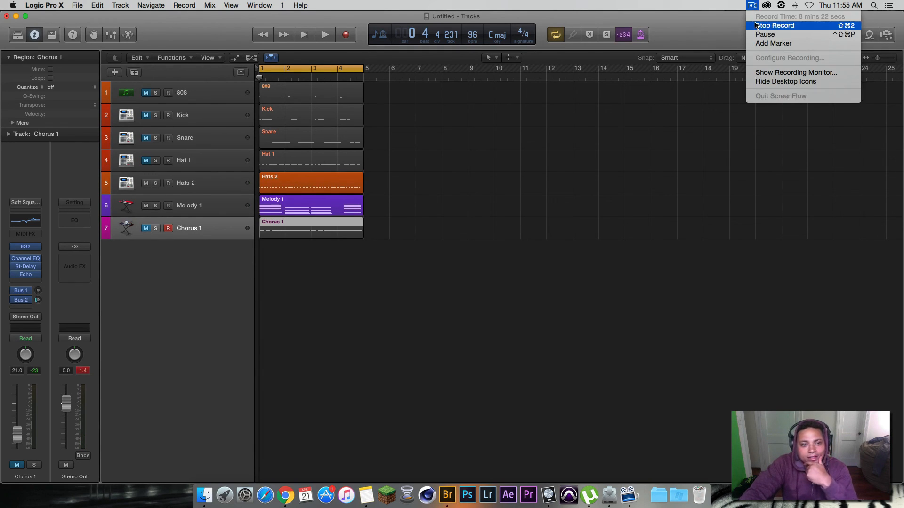